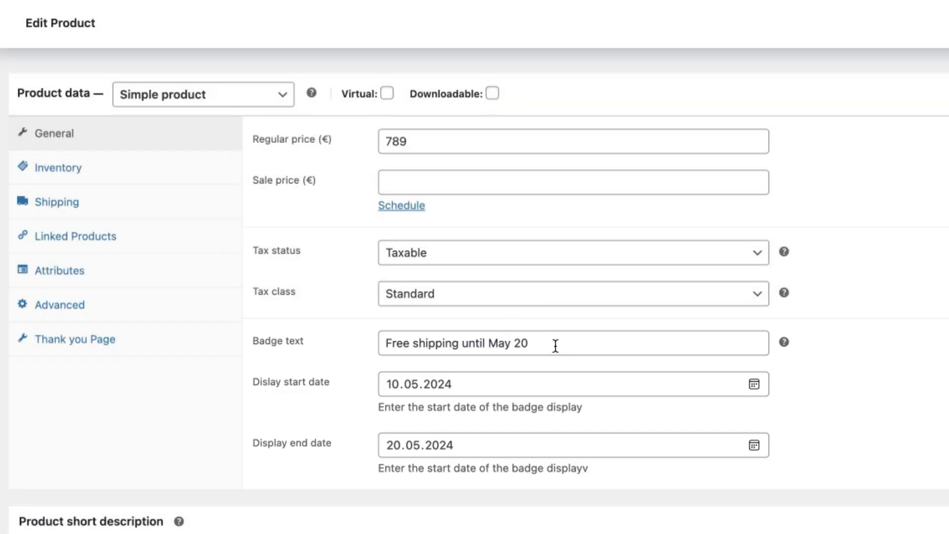
- Highlight and then deselect the 'Free shipping until May 20' badge text on the Edit Product page
drag(555, 343, 375, 341)
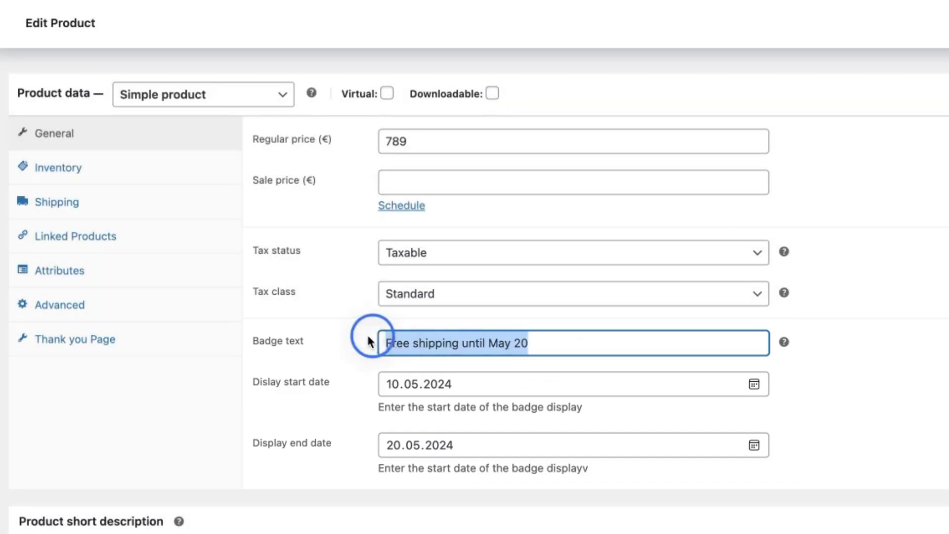
click(251, 431)
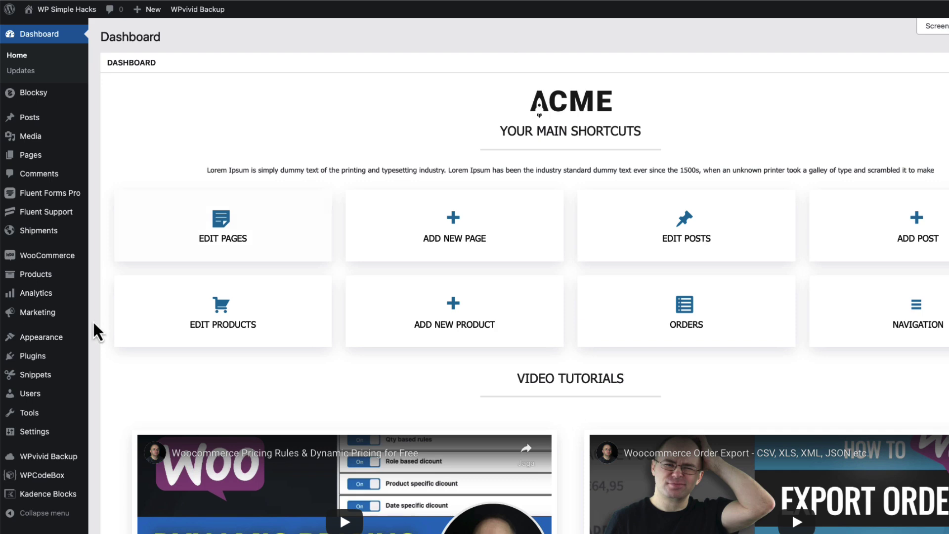
- Go to Plugins > Add New and search the plugin directory for 'code'
mouse_move(44, 356)
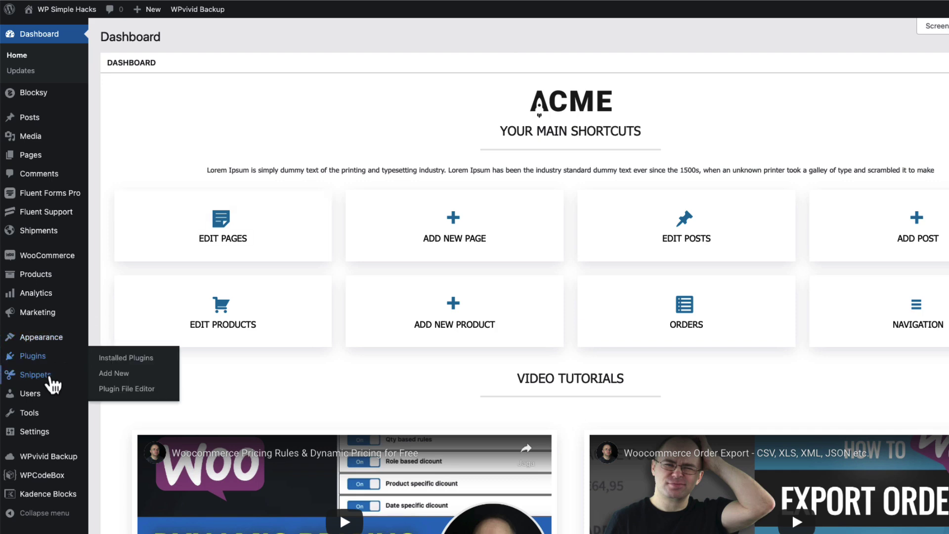
click(117, 377)
click(902, 69)
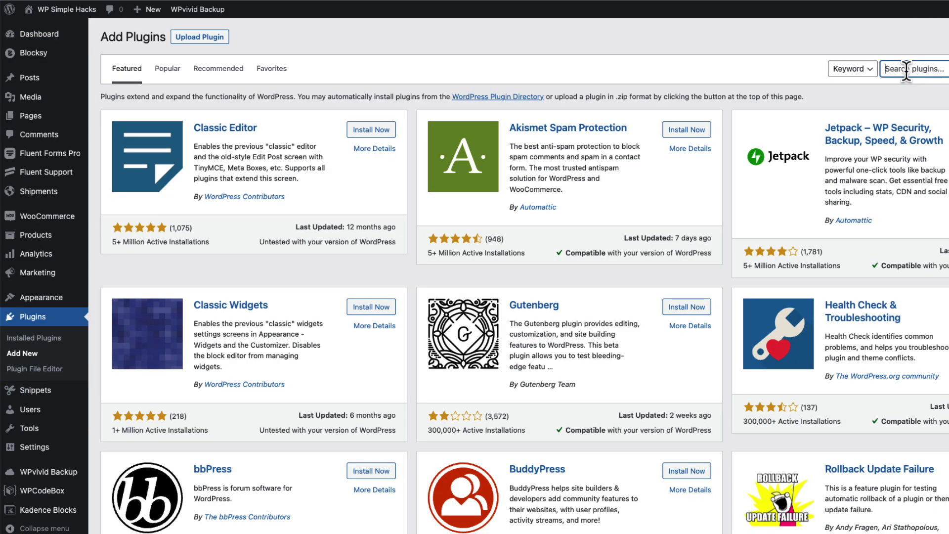
text(code)
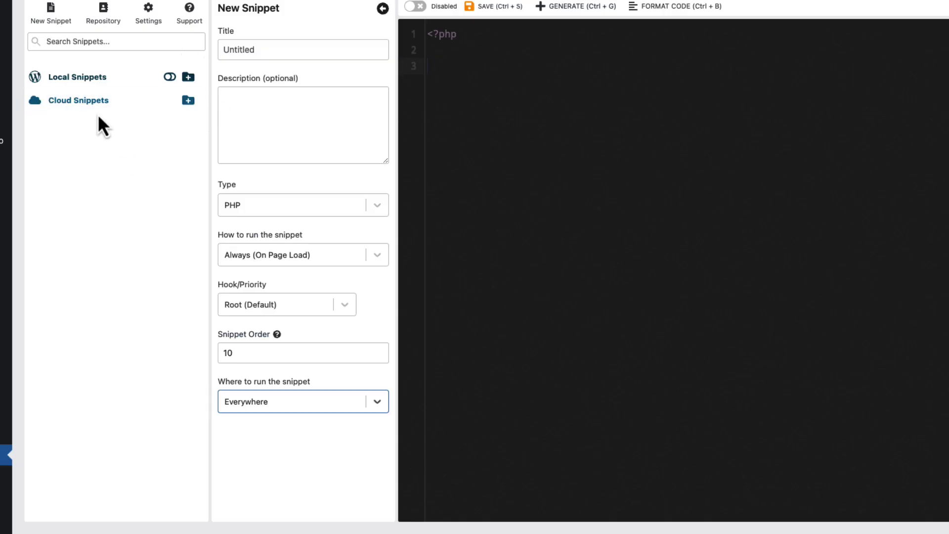
- Keep the snippet type as PHP, set it to run on Custom conditions, and open the condition builder
click(275, 206)
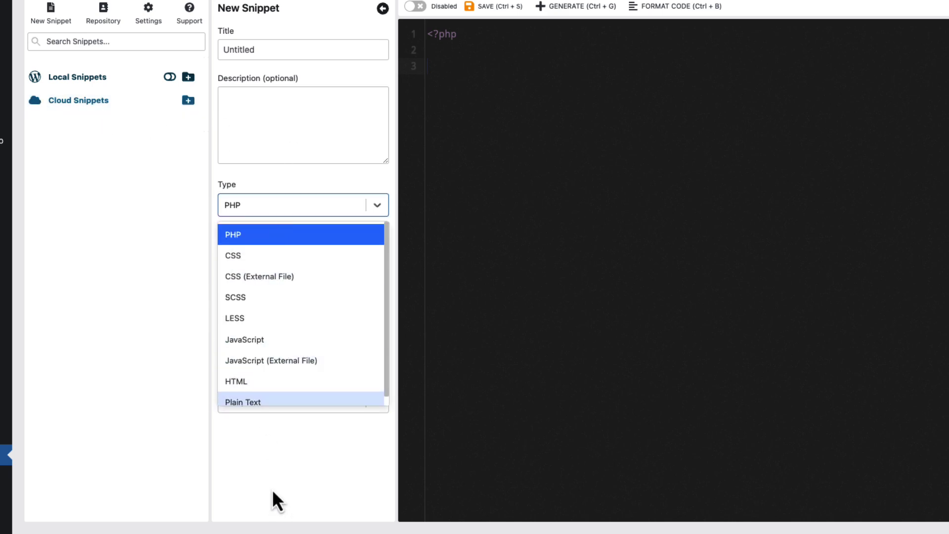
click(288, 490)
click(277, 401)
click(246, 499)
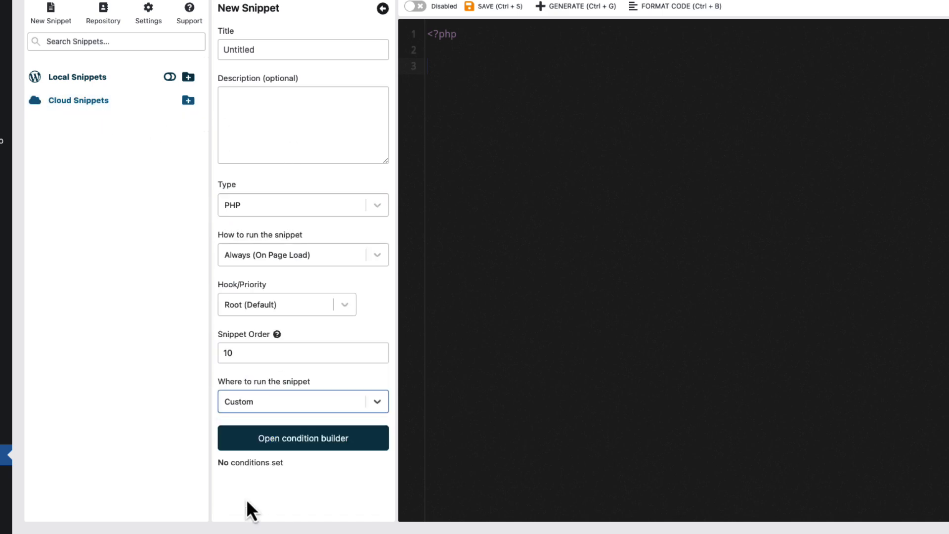
click(294, 448)
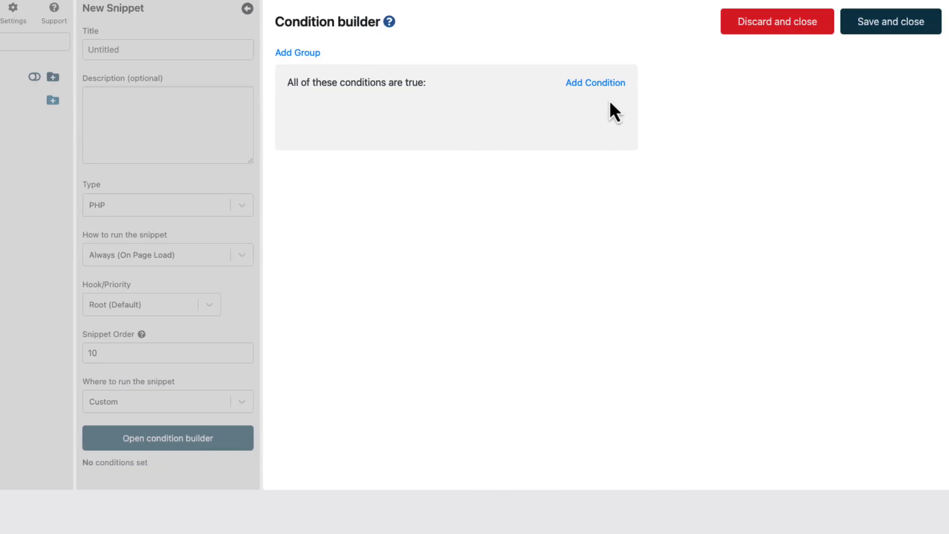
- Add a condition Taxonomy is Product categories: Accessories, then save and close the builder
click(585, 87)
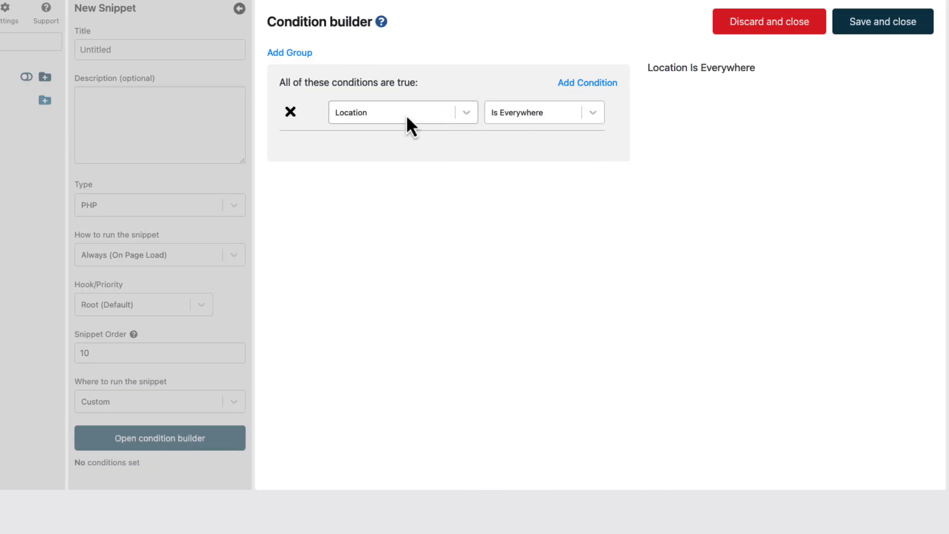
click(405, 114)
scroll(387, 262, down, 2)
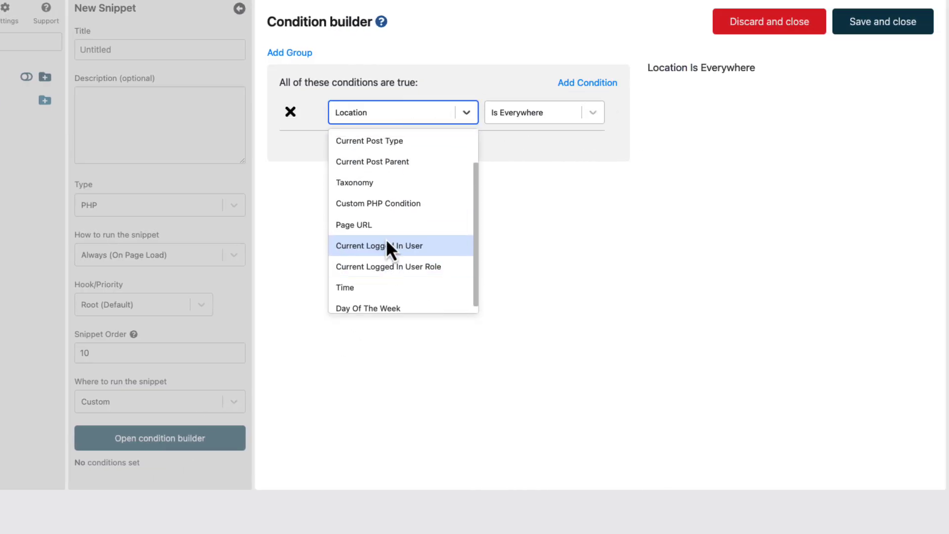
click(390, 180)
click(432, 150)
scroll(392, 289, down, 2)
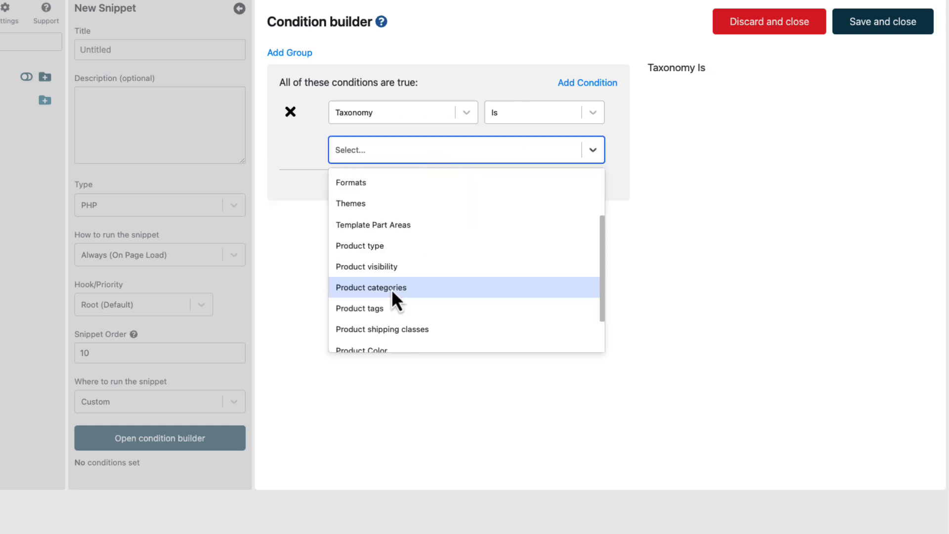
click(391, 289)
click(399, 193)
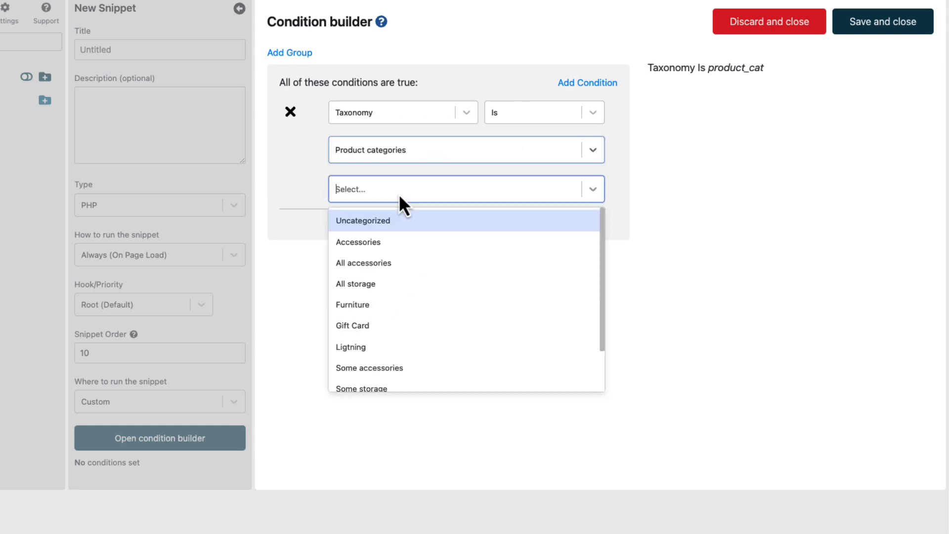
click(354, 242)
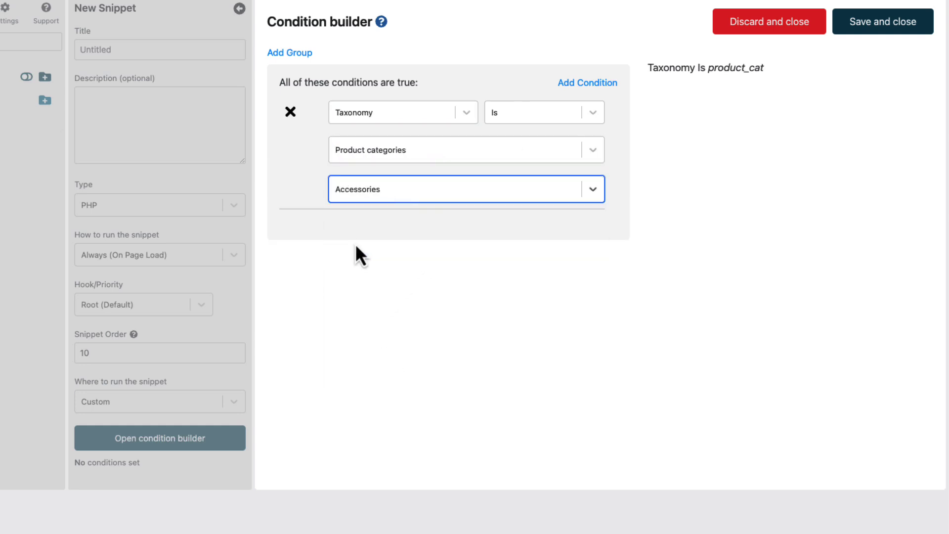
click(863, 35)
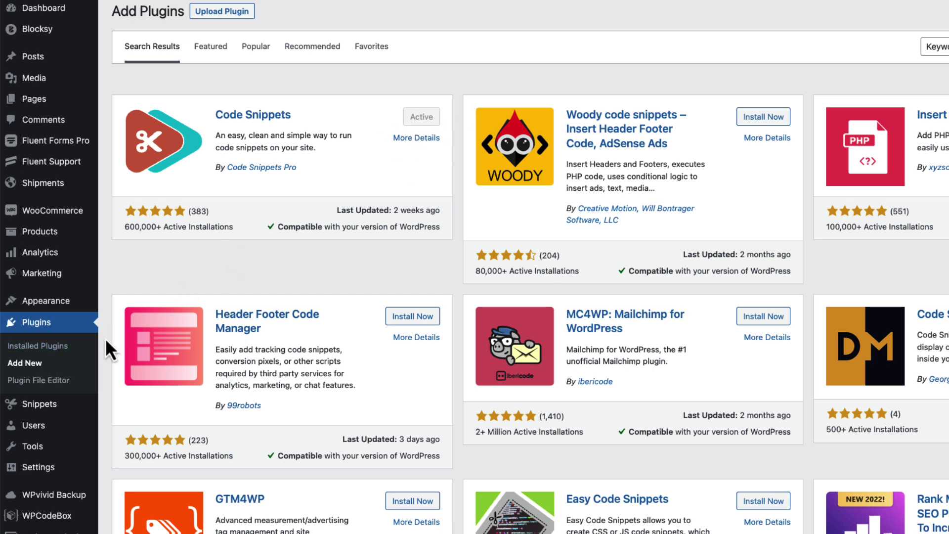
- Paste the prepared PHP code into the empty 'Select dates woo custom field' snippet editor
mouse_move(53, 411)
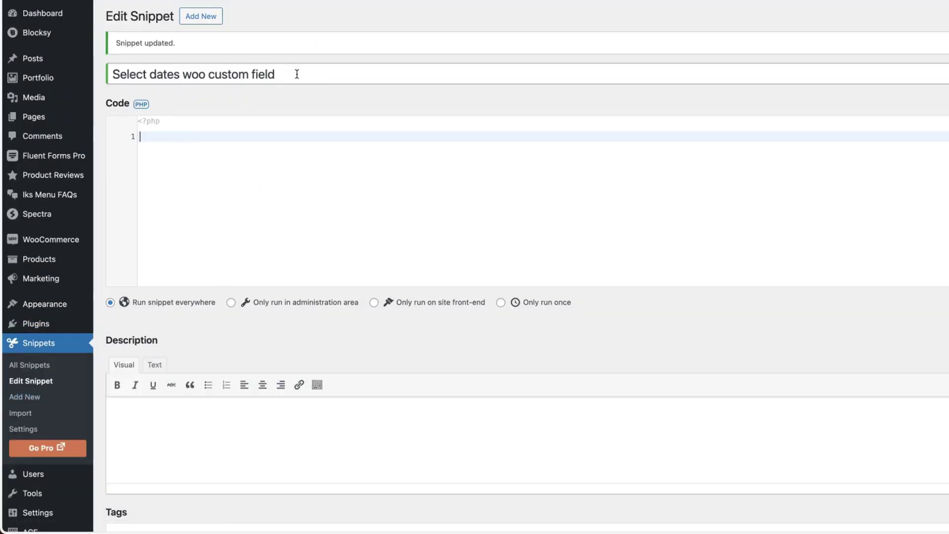
click(182, 134)
key(super+v)
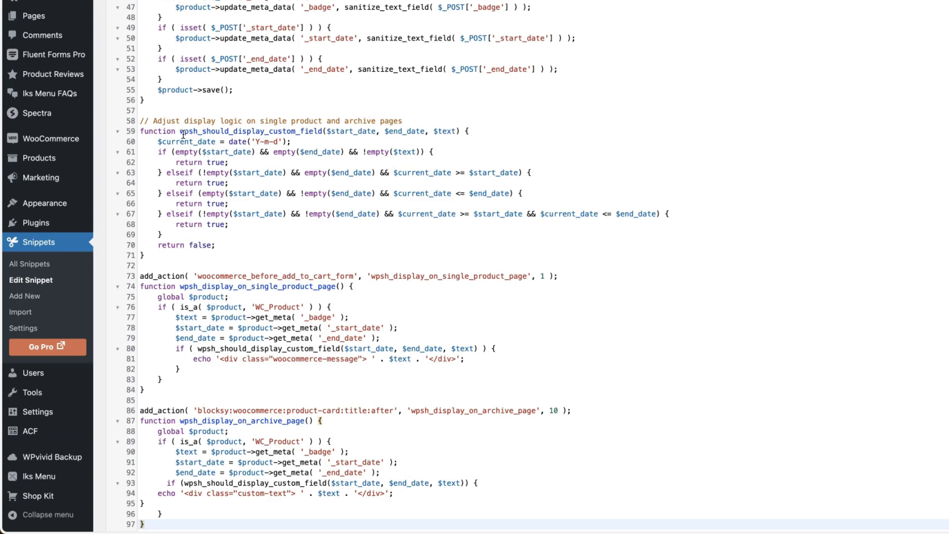
scroll(526, 267, up, 5)
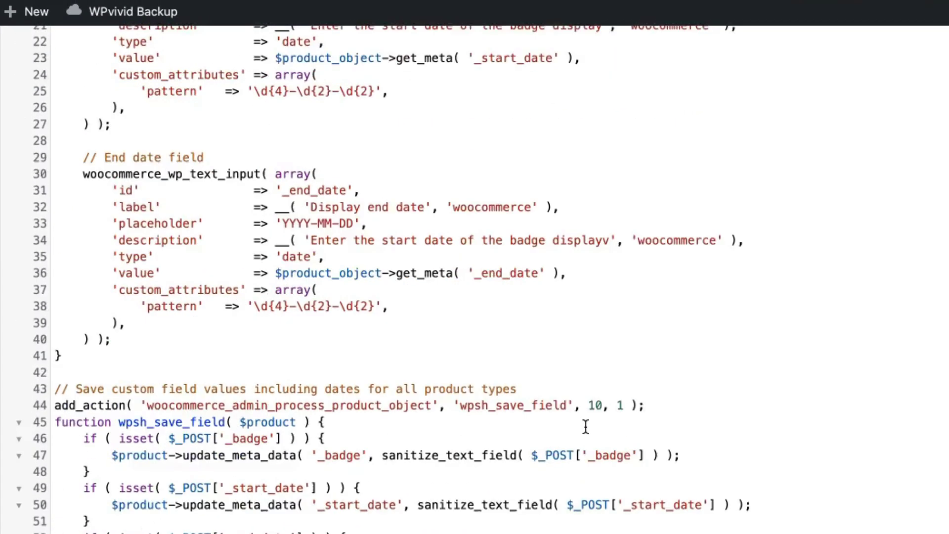
scroll(585, 426, up, 10)
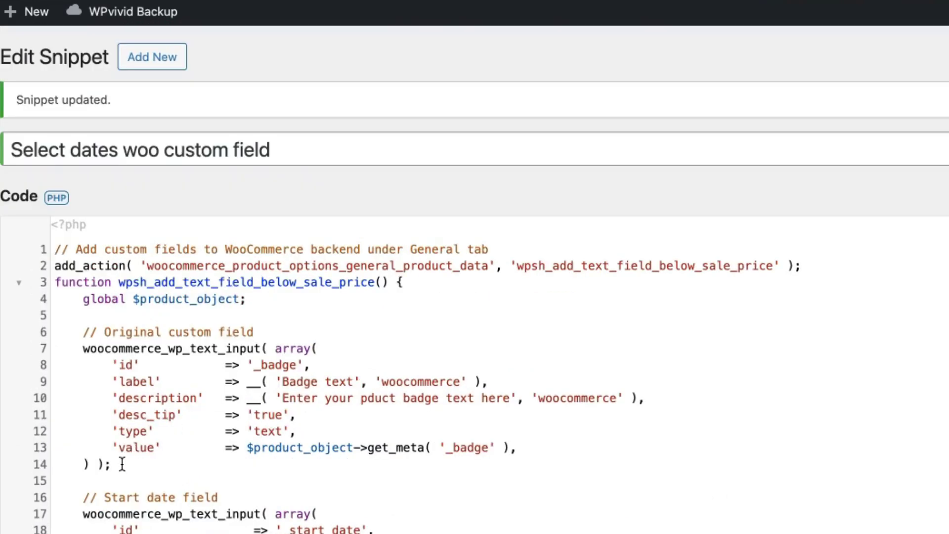
drag(123, 464, 45, 332)
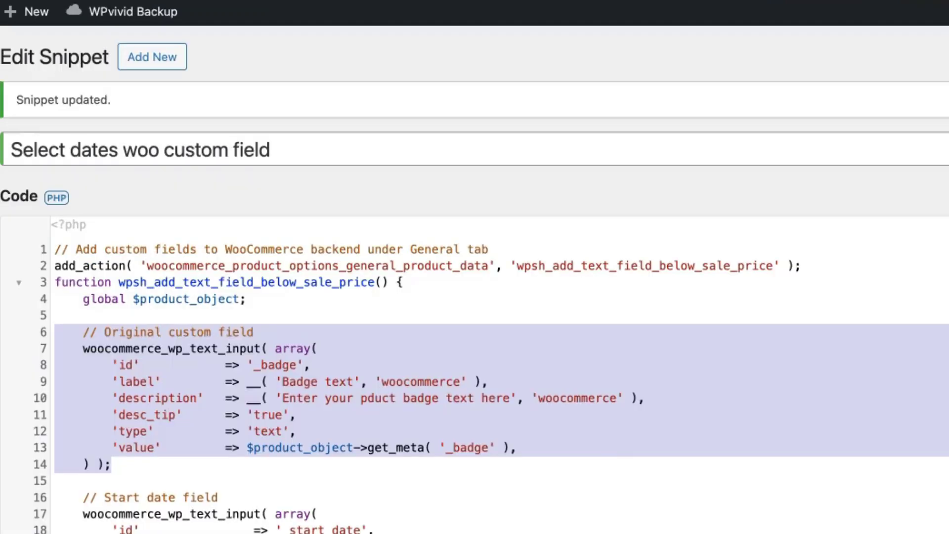
click(346, 348)
drag(349, 381, 287, 379)
drag(503, 398, 274, 403)
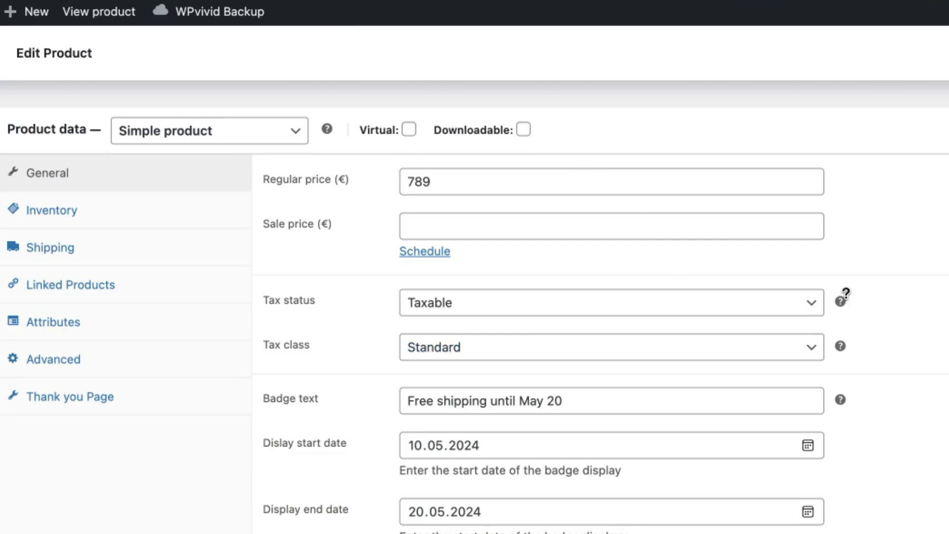
mouse_move(842, 296)
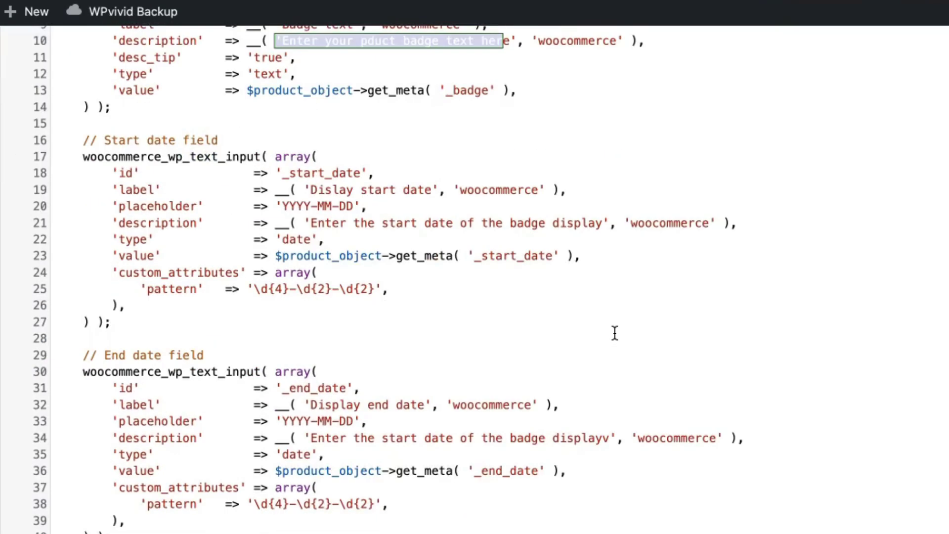
scroll(613, 333, up, 3)
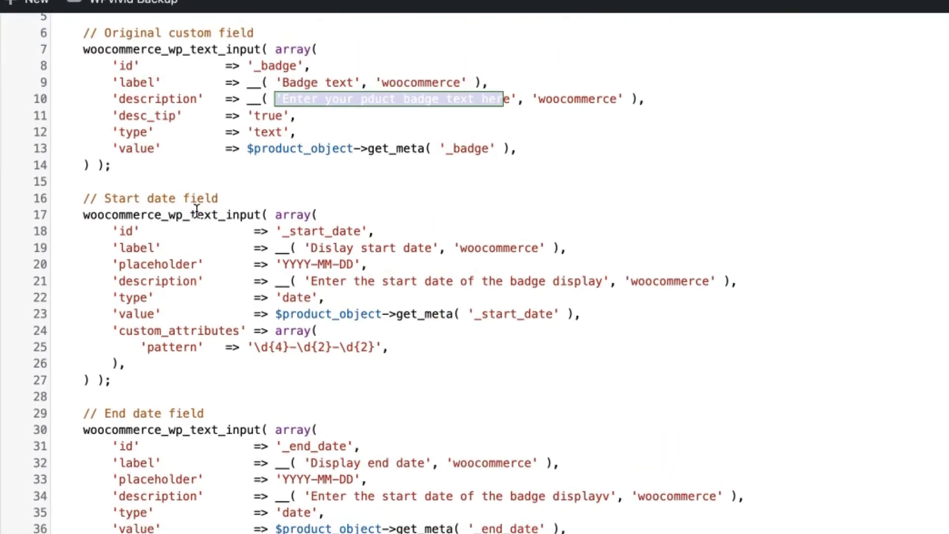
scroll(162, 196, down, 3)
drag(70, 106, 229, 515)
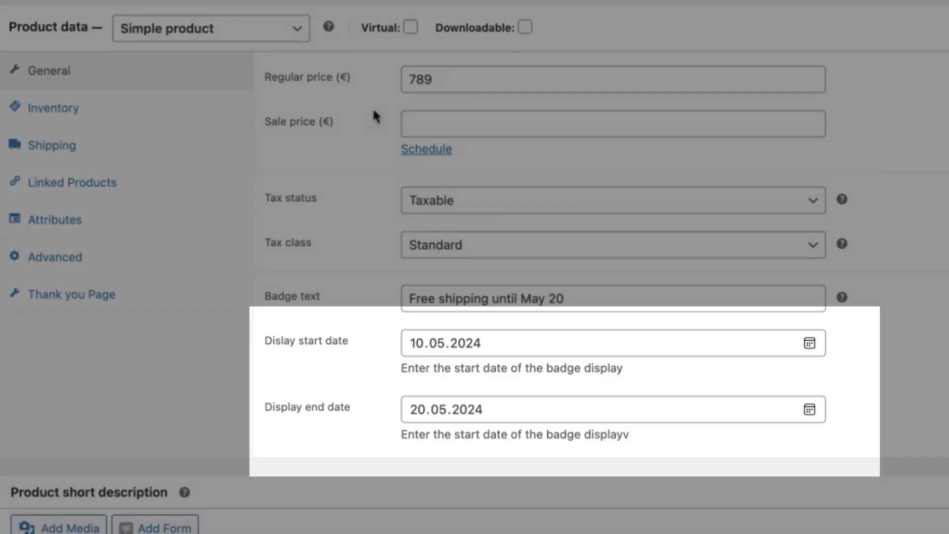
drag(434, 158, 314, 154)
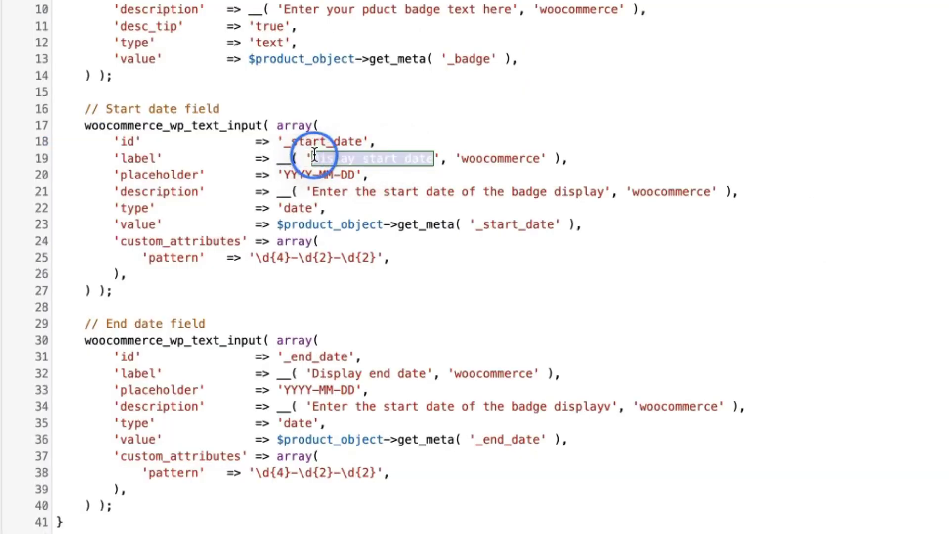
drag(603, 192, 320, 192)
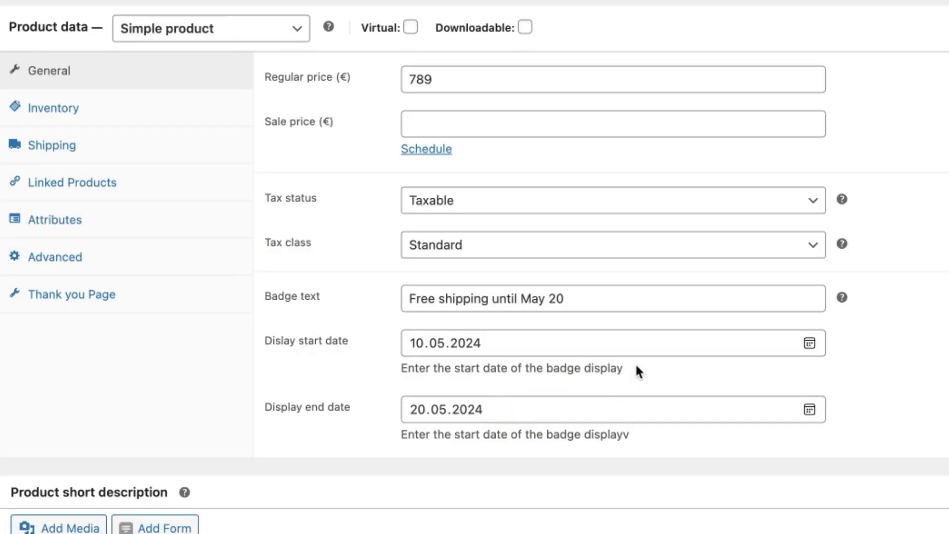
drag(636, 366, 410, 353)
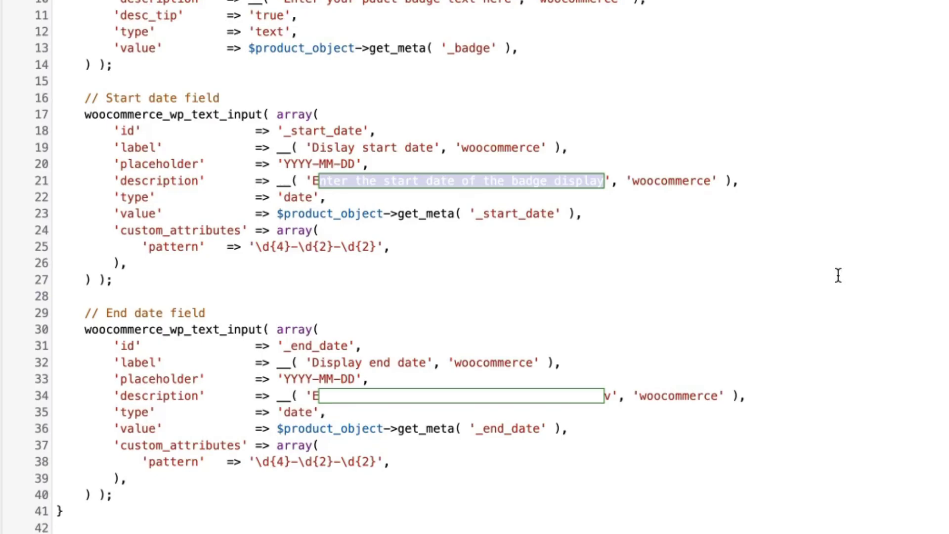
scroll(838, 275, down, 10)
drag(77, 443, 26, 221)
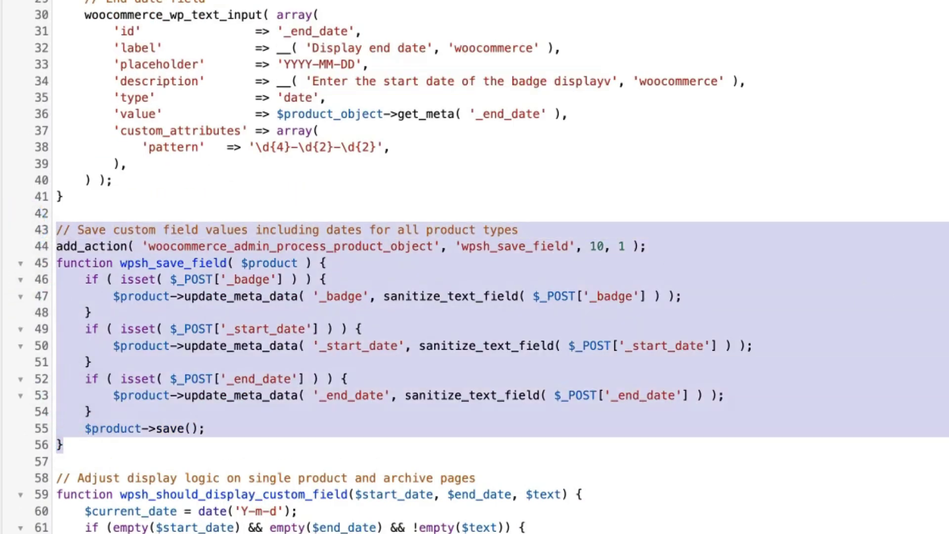
scroll(101, 303, down, 8)
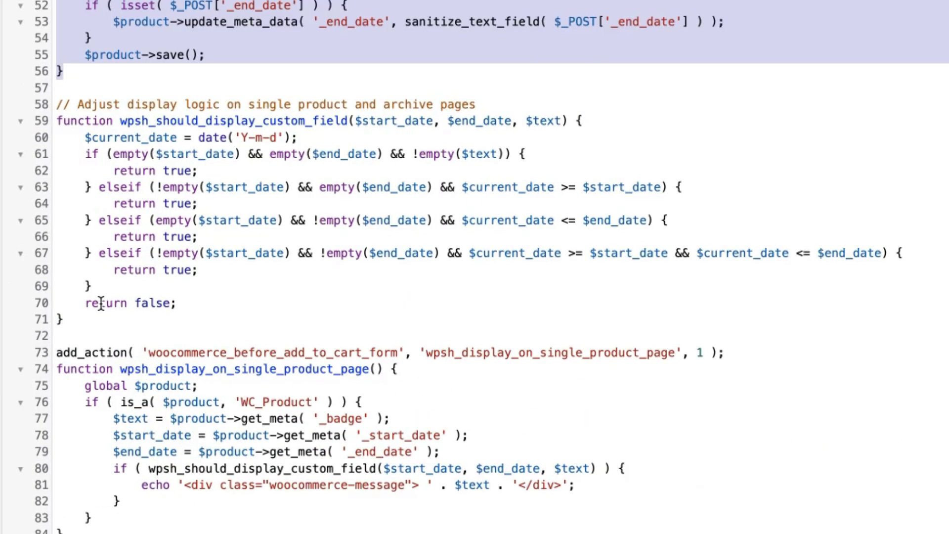
drag(64, 319, 35, 110)
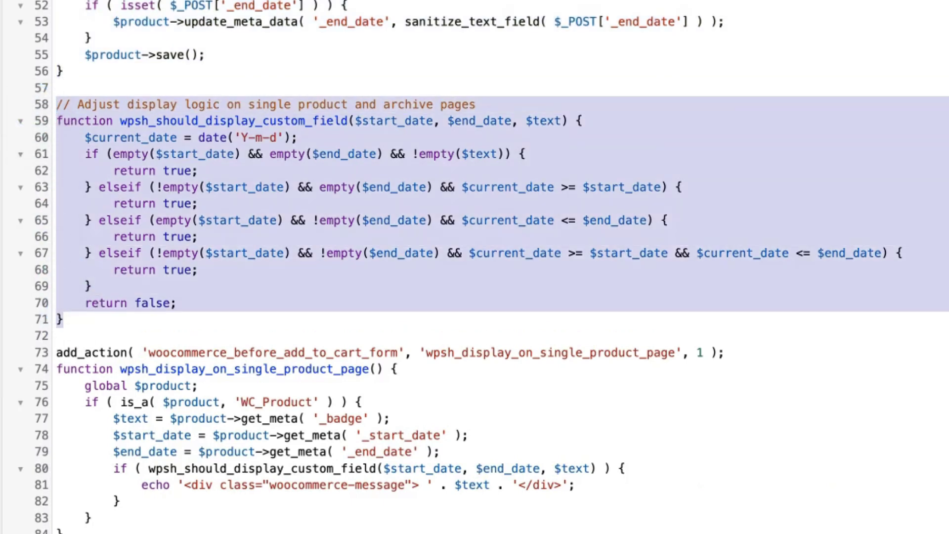
click(440, 451)
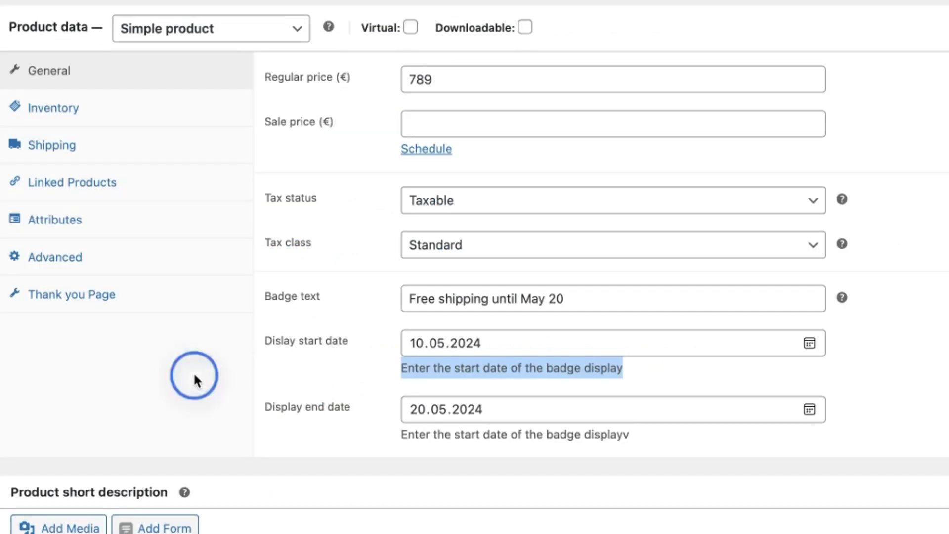
- Clear the existing Display start date and end date values for the badge
click(194, 371)
click(414, 342)
key(BackSpace)
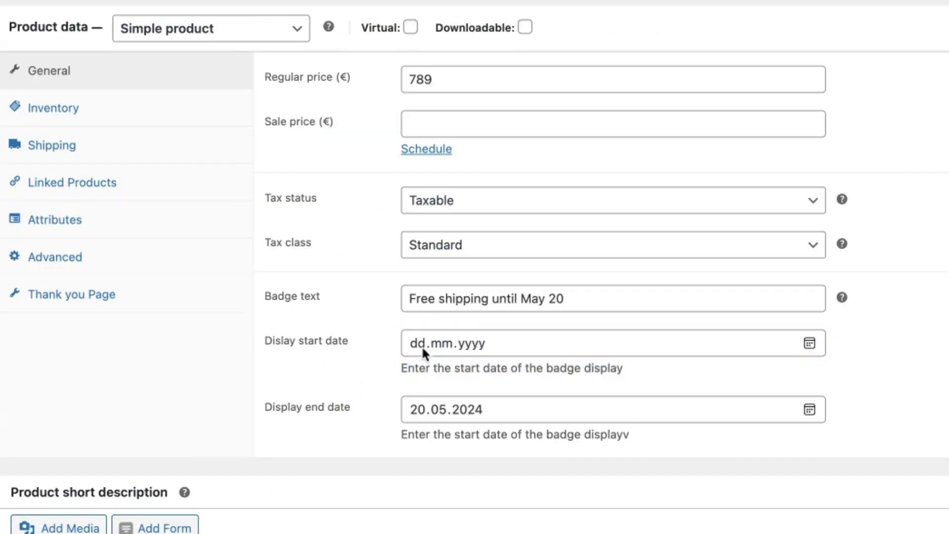
scroll(326, 346, down, 2)
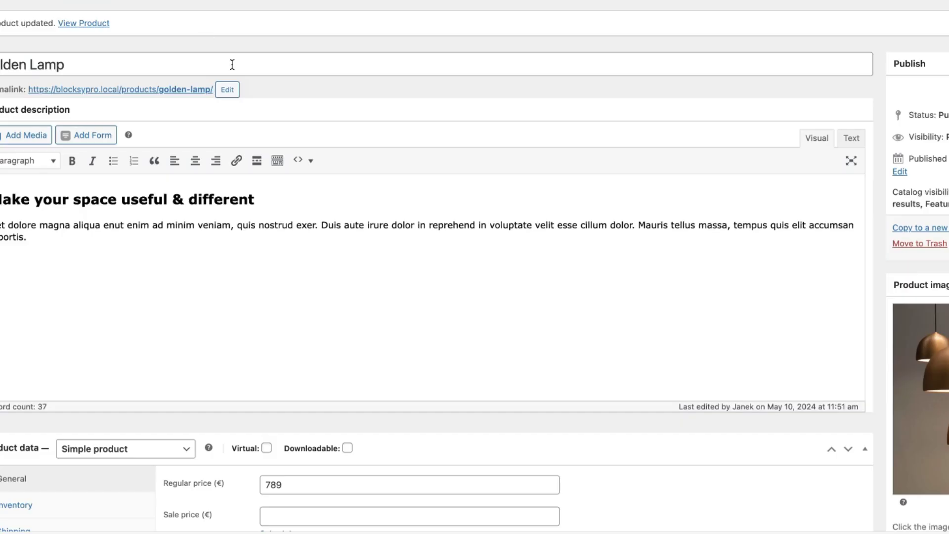
scroll(286, 86, down, 10)
click(271, 224)
key(BackSpace)
key(Tab)
key(BackSpace)
key(Tab)
key(BackSpace)
click(158, 211)
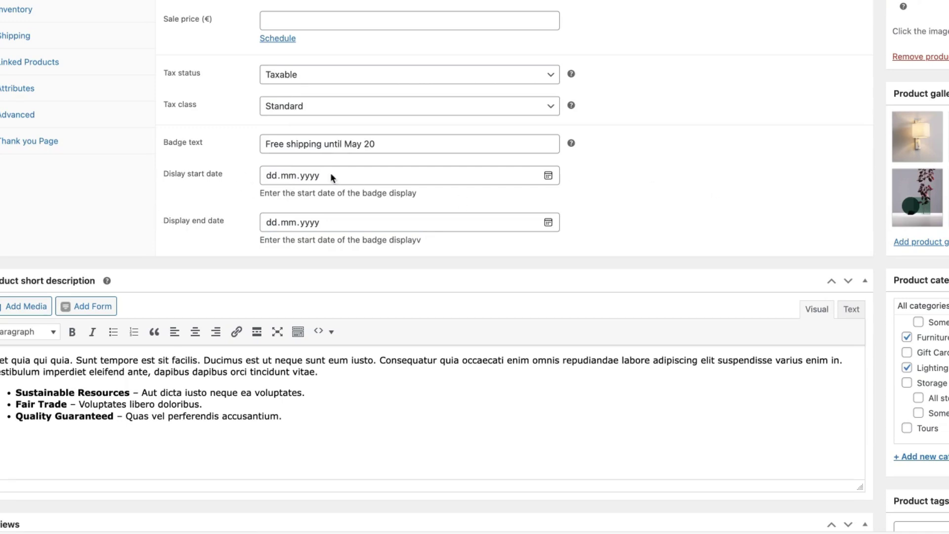
- Pick 10.05.2024 as the start date and 20.05.2024 as the end date from the calendars
click(547, 176)
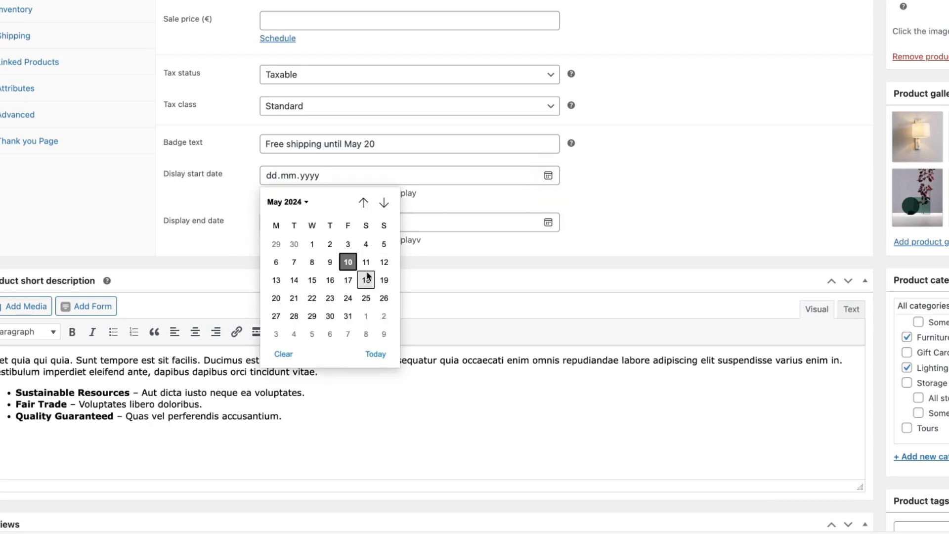
click(384, 260)
scroll(899, 212, up, 7)
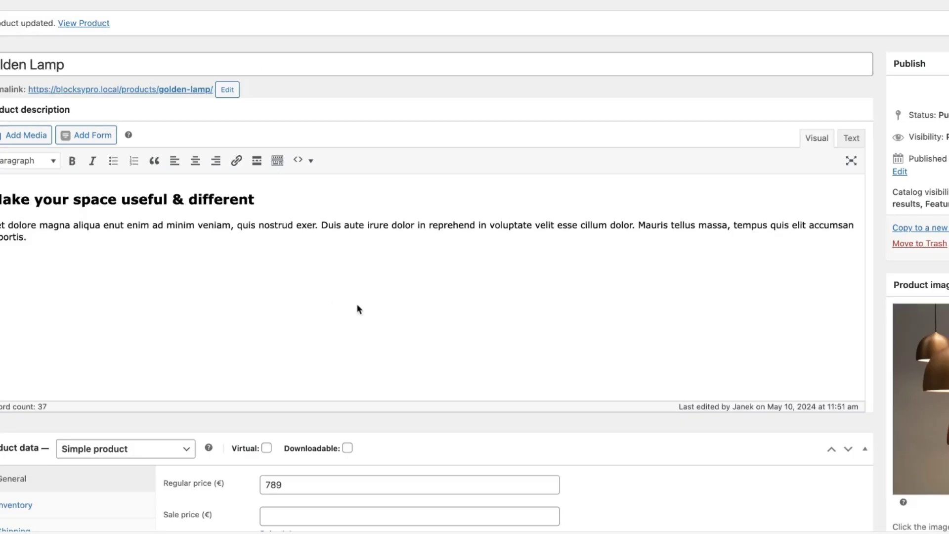
scroll(359, 309, down, 7)
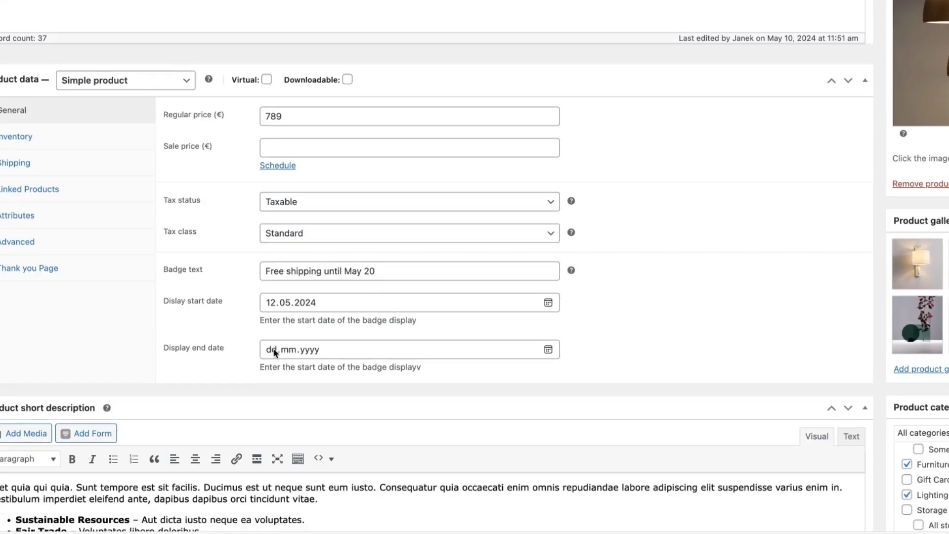
click(548, 350)
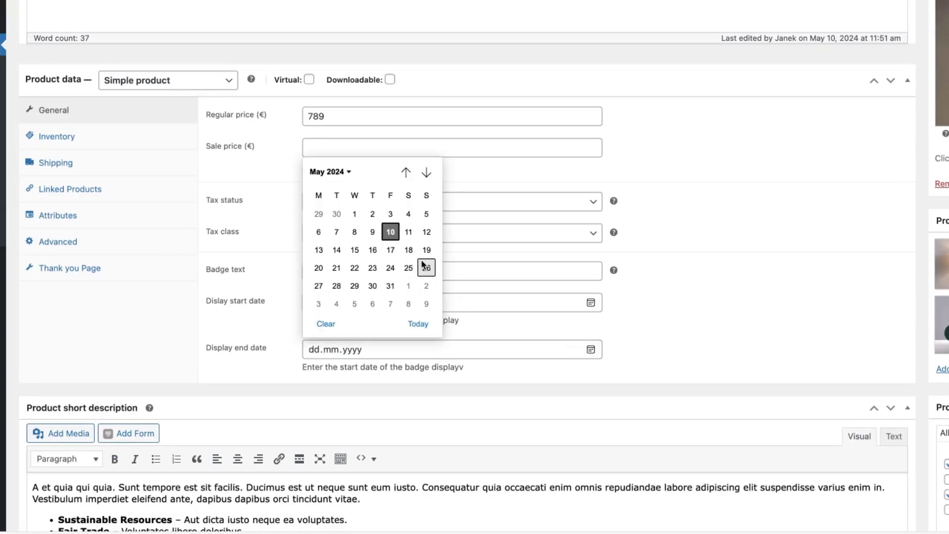
click(319, 269)
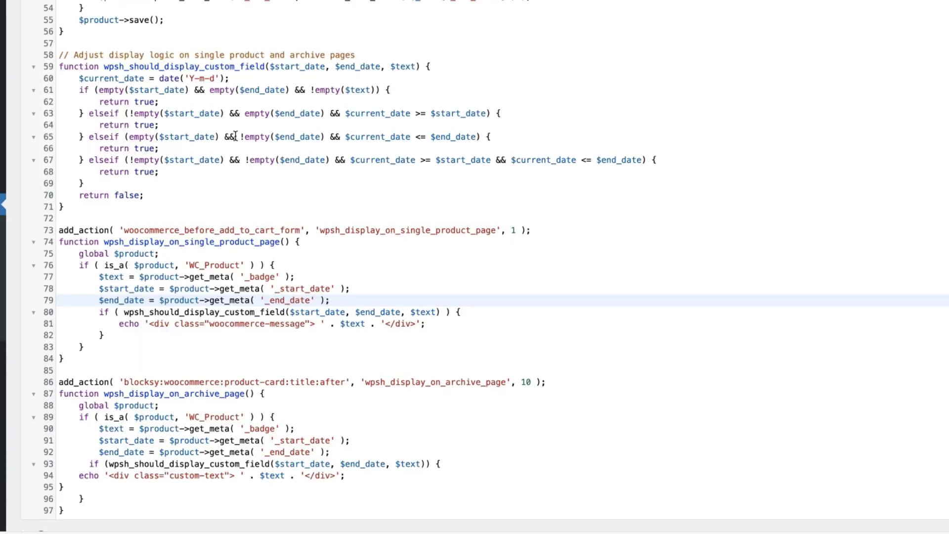
- Replace the woocommerce-message class on line 81 of the snippet with my-text
scroll(235, 135, down, 3)
drag(68, 261, 56, 131)
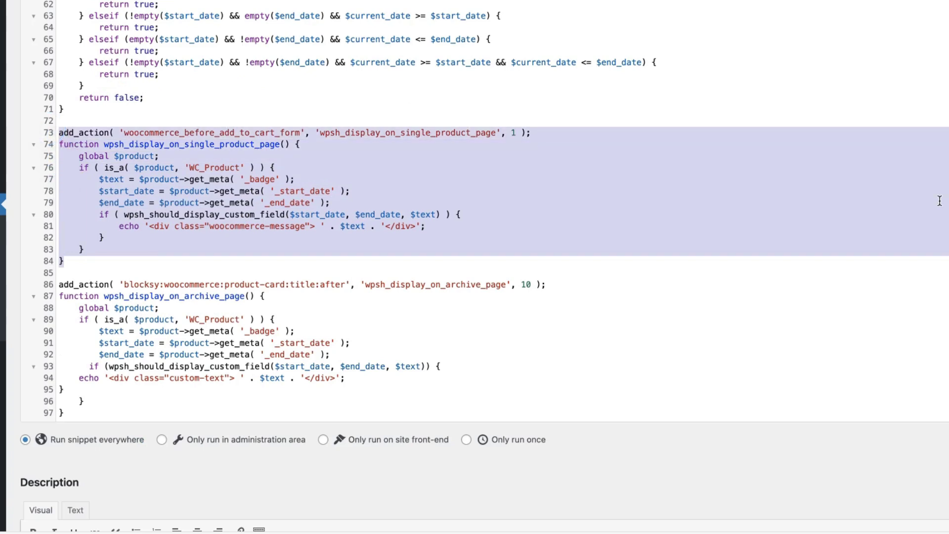
click(549, 233)
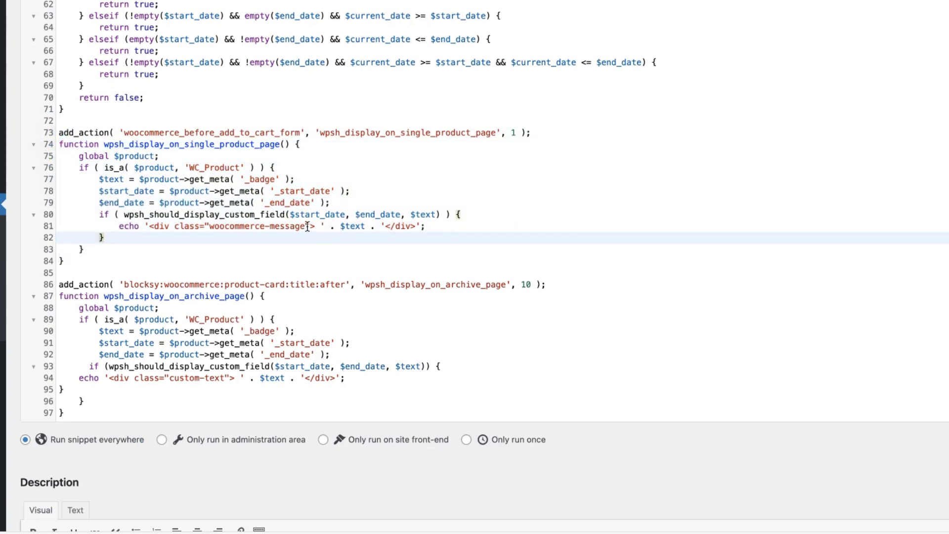
drag(306, 226, 209, 227)
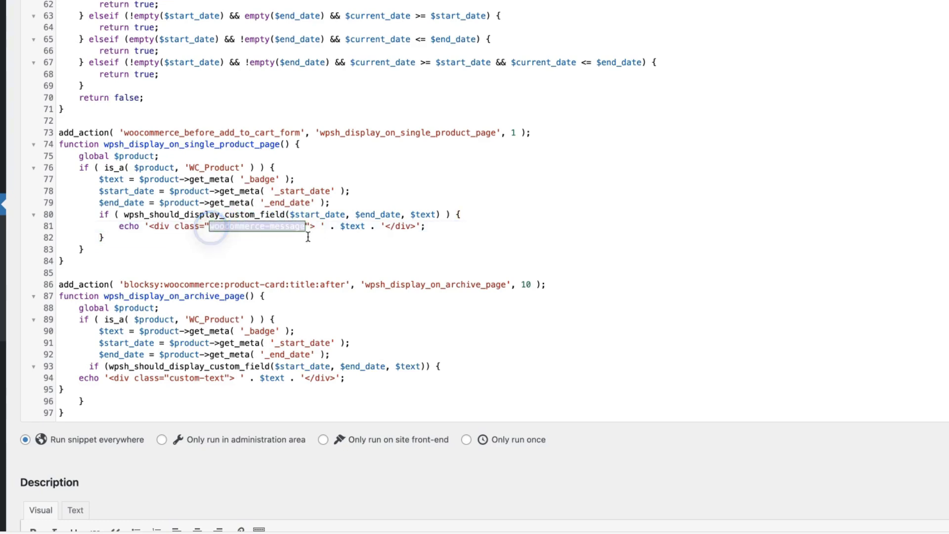
click(579, 249)
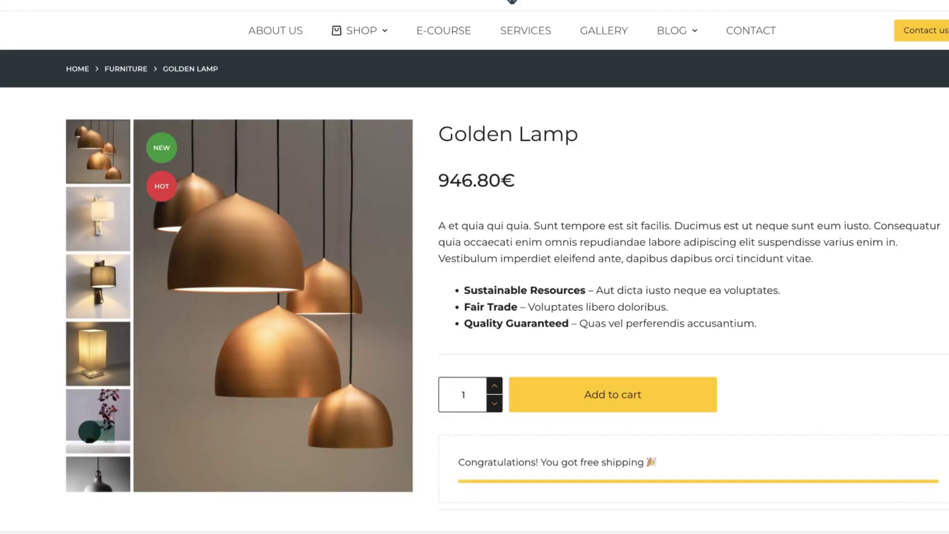
scroll(841, 304, down, 3)
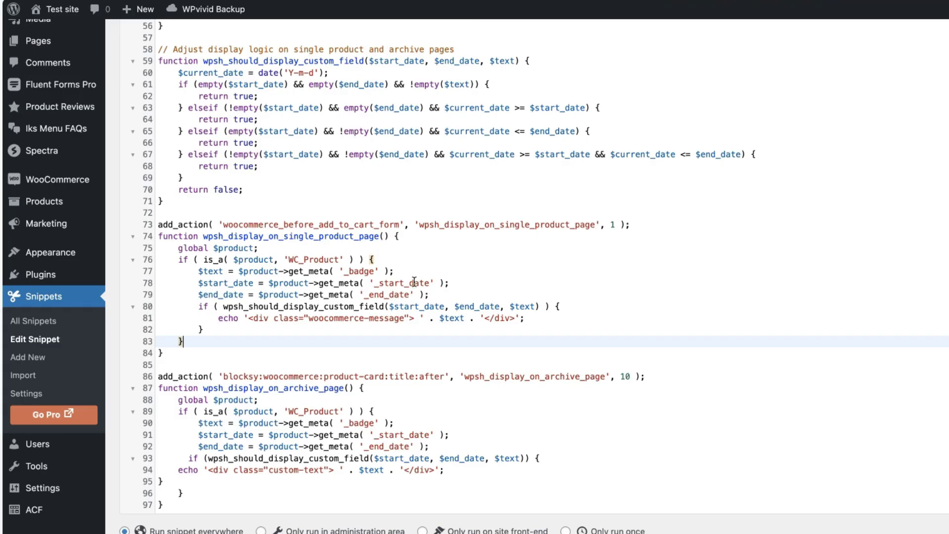
drag(404, 319, 309, 319)
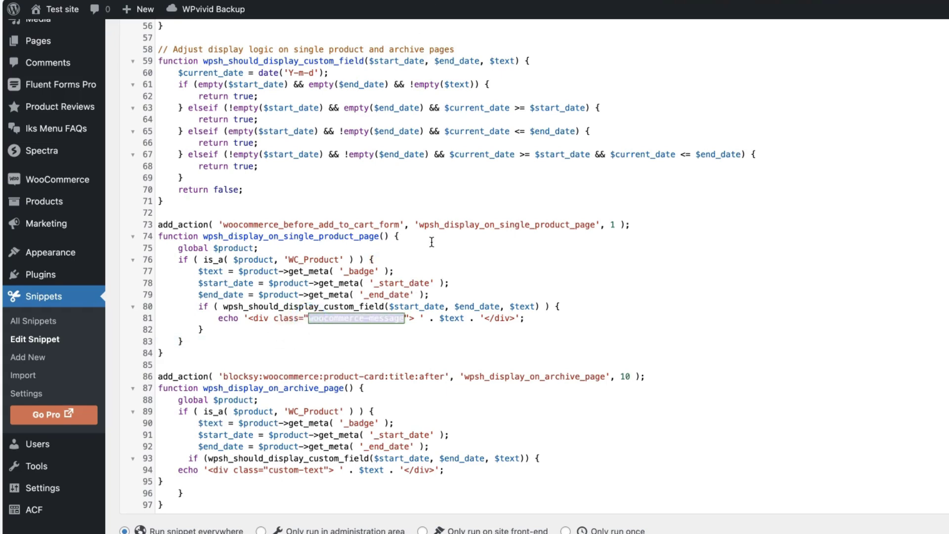
text(my-text)
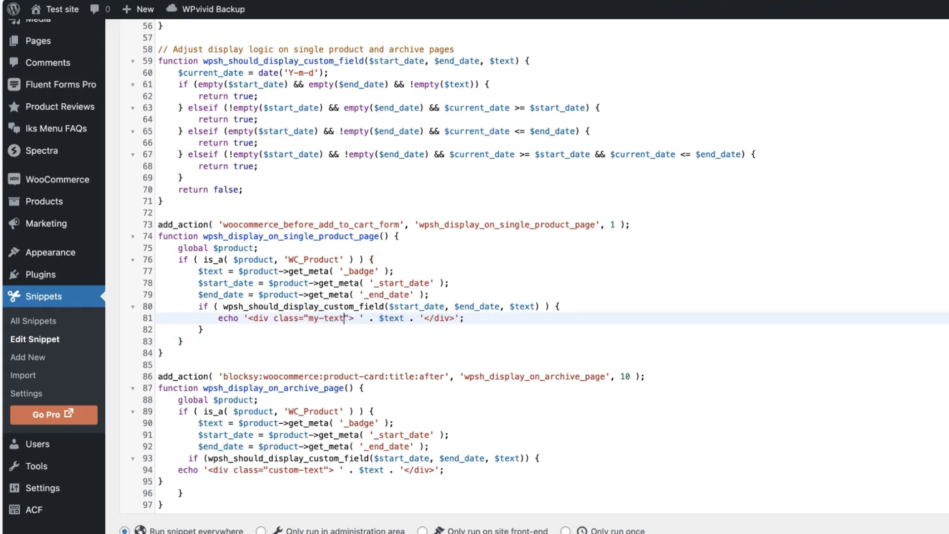
scroll(521, 390, down, 5)
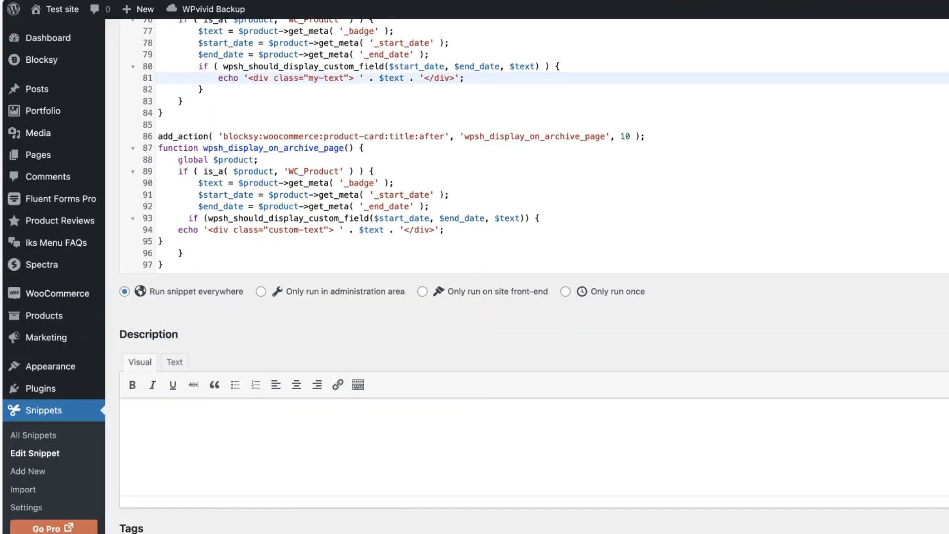
scroll(533, 277, up, 10)
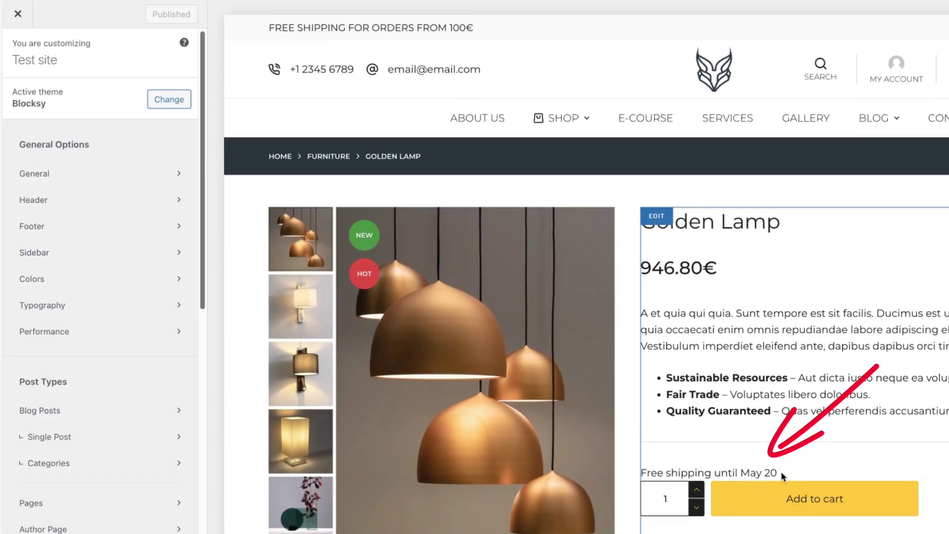
- Add a .my-text rule atop Additional CSS: background #f9f9f9, padding 20px, margin-bottom 2em
drag(776, 473, 671, 469)
scroll(100, 474, down, 10)
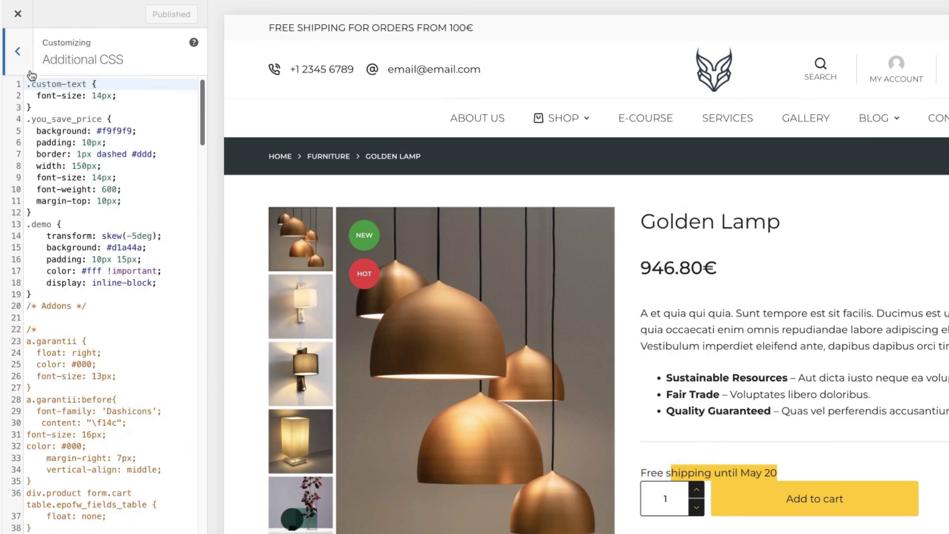
click(28, 84)
key(Return)
key(Up)
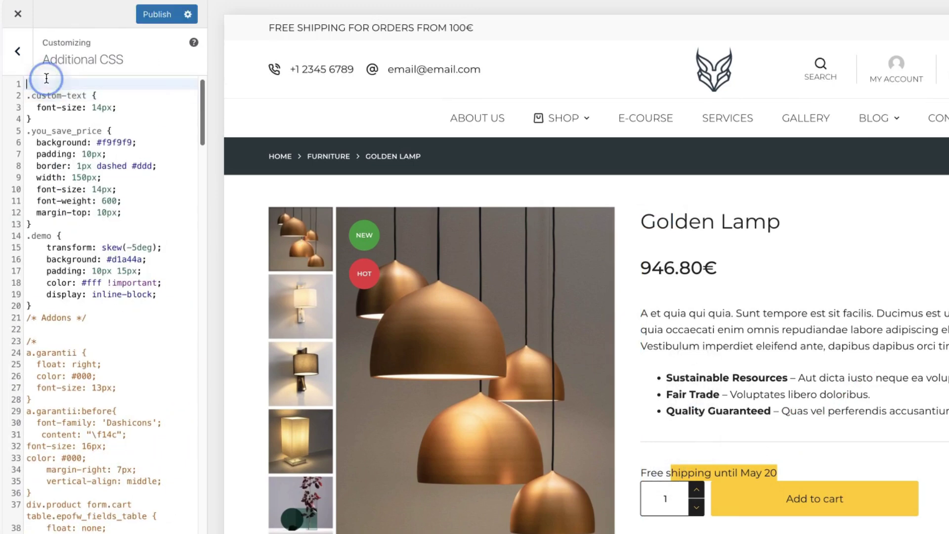
text(.my-text {)
key(Return)
text(back)
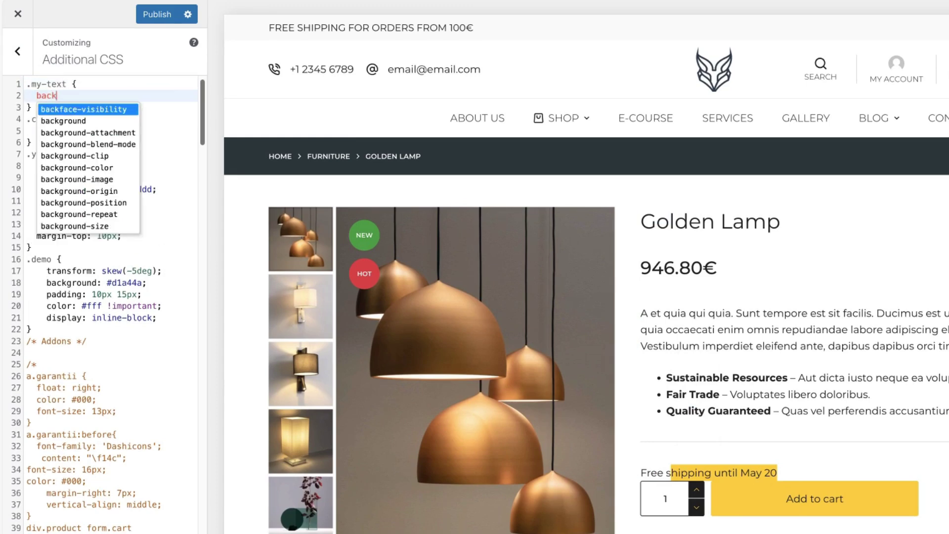
text(ground: #f9f9f9;)
key(Return)
text(padding: 20px;)
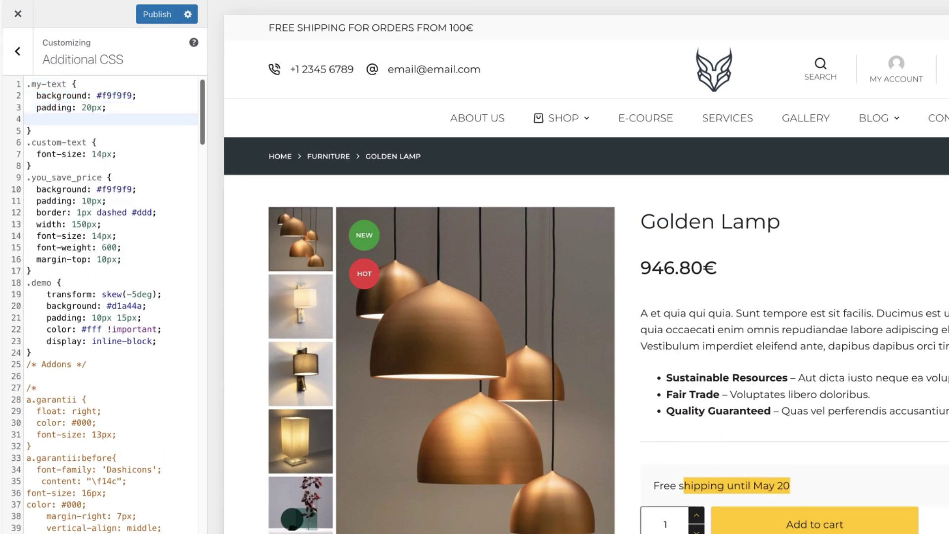
key(Return)
text(margin-bottom: 2em;)
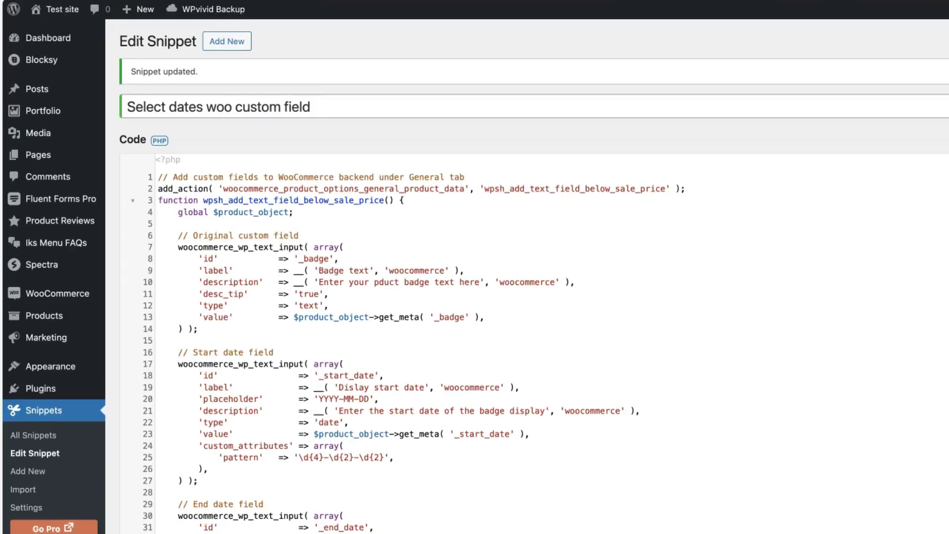
- Revert the line 81 class from my-text back to woocommerce-message
scroll(380, 346, down, 15)
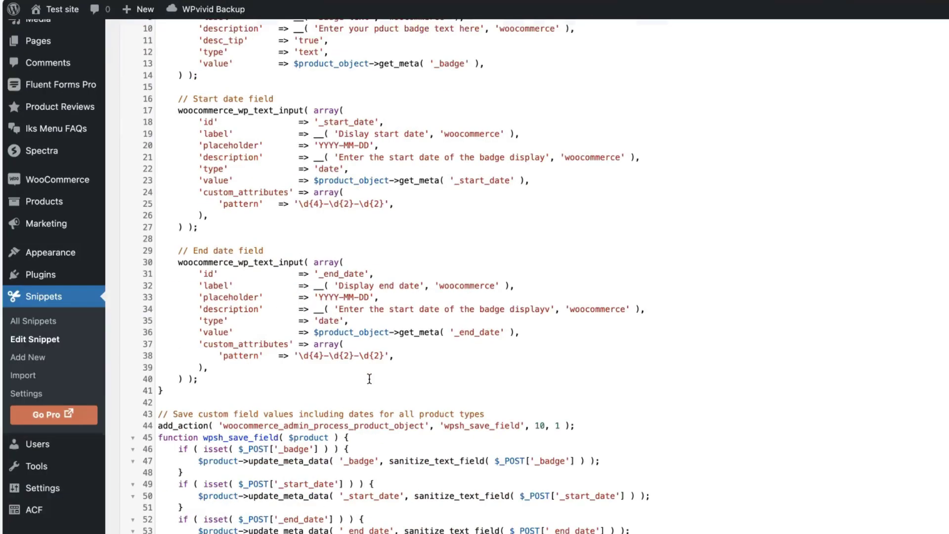
scroll(381, 356, up, 3)
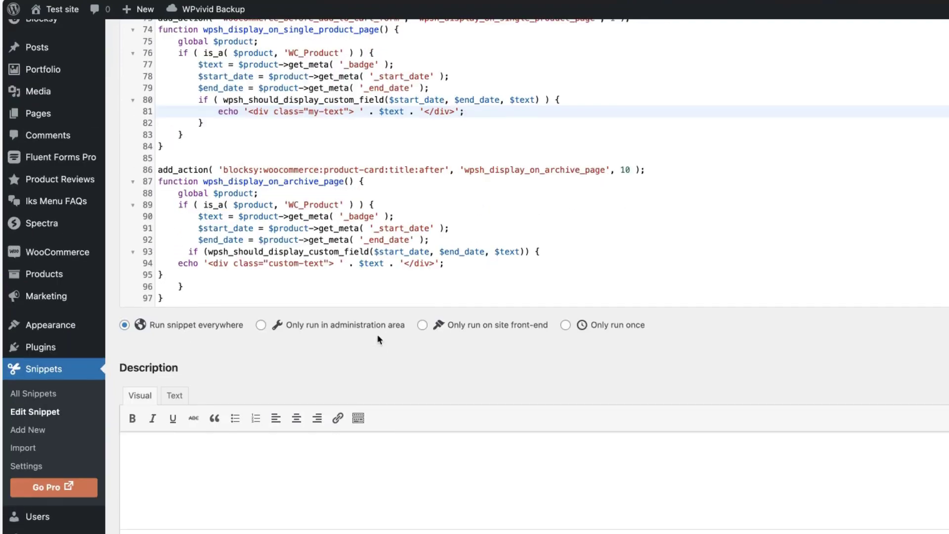
double_click(339, 111)
key(ctrl+v)
click(390, 138)
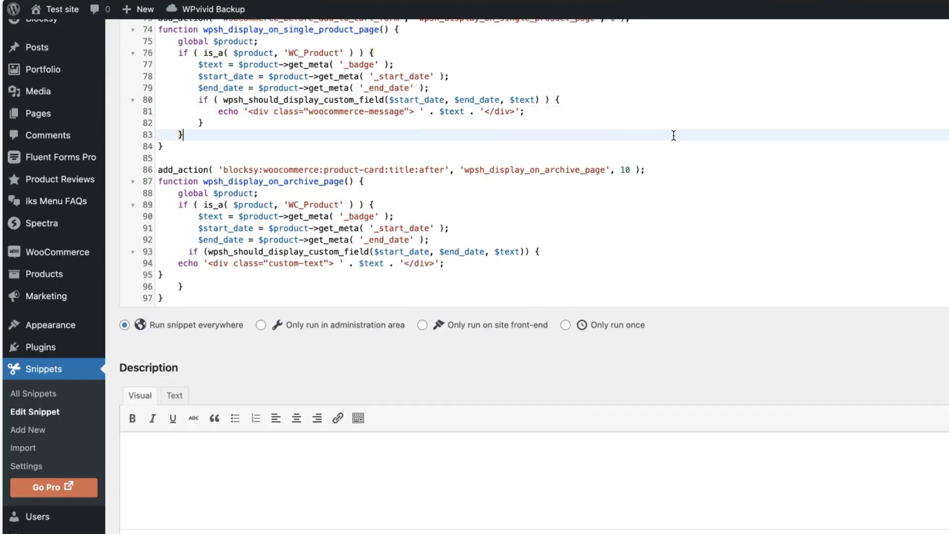
scroll(673, 135, up, 5)
scroll(543, 297, down, 2)
- Check the Golden Lamp badge on the shop page and review the before_add_to_cart_form and title-after hooks
drag(164, 458, 146, 341)
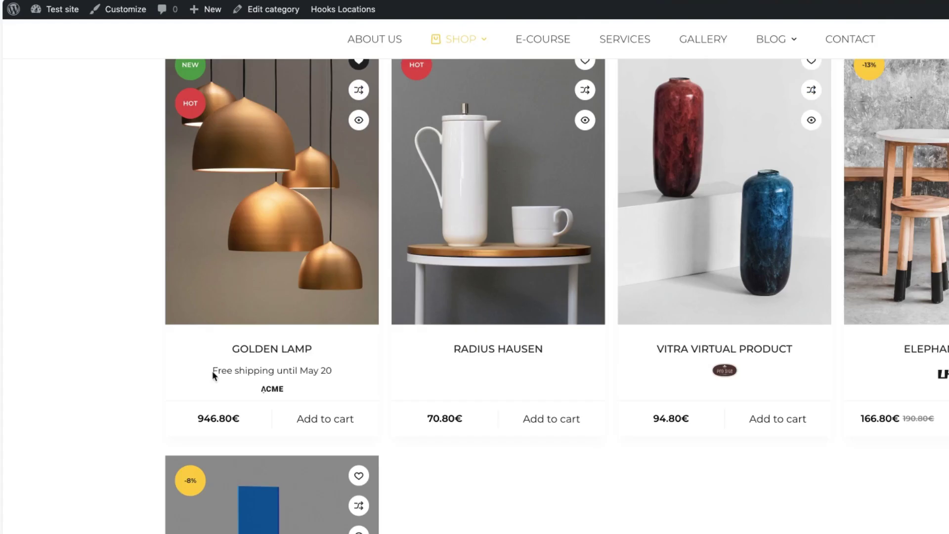
drag(213, 371, 339, 368)
click(101, 368)
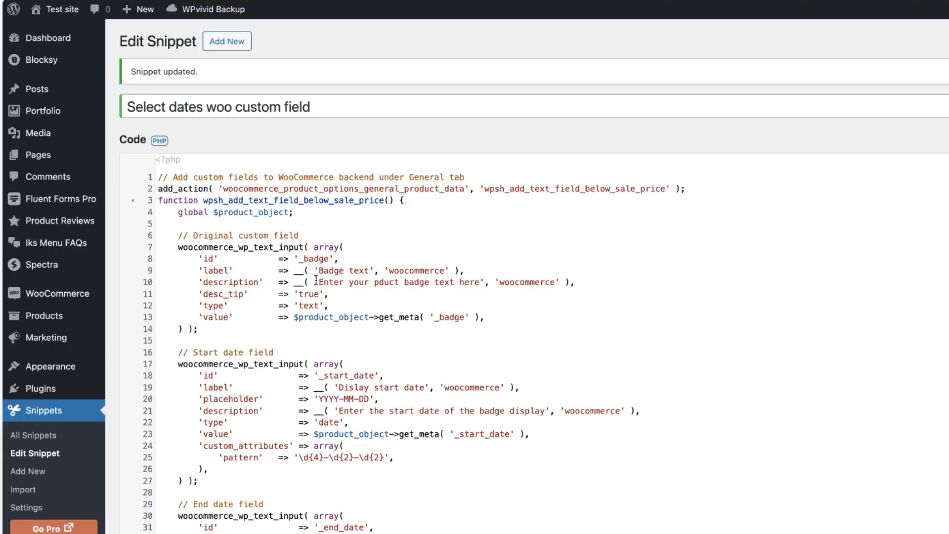
scroll(316, 280, down, 15)
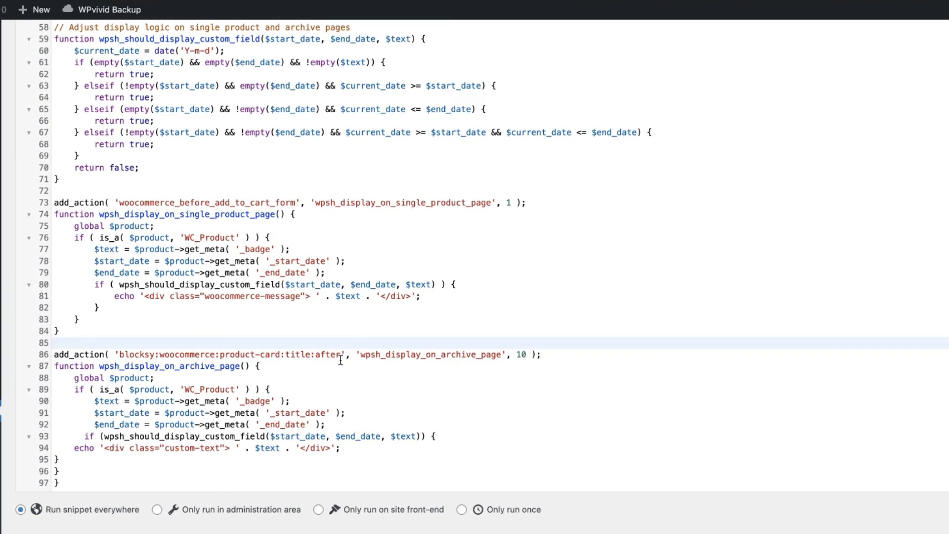
drag(294, 203, 120, 202)
key(ctrl+c)
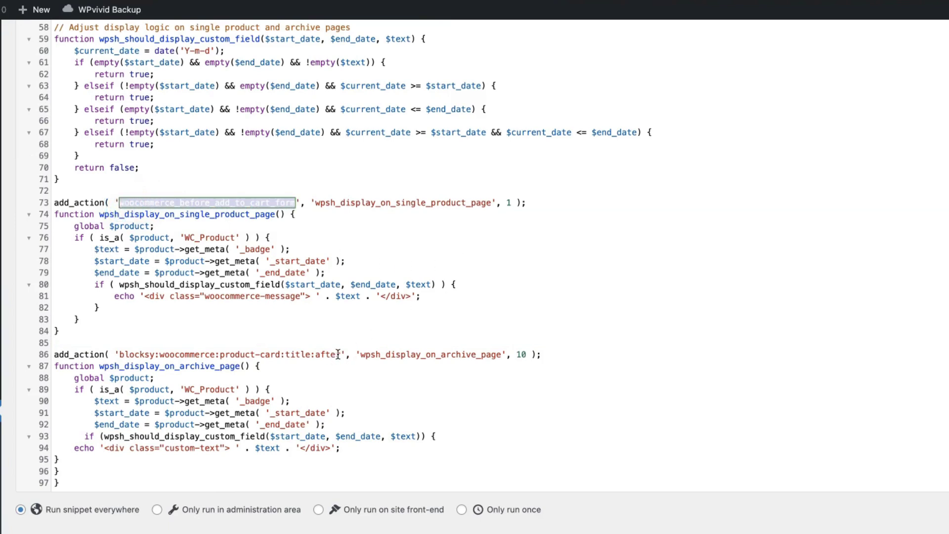
drag(340, 354, 124, 352)
click(556, 286)
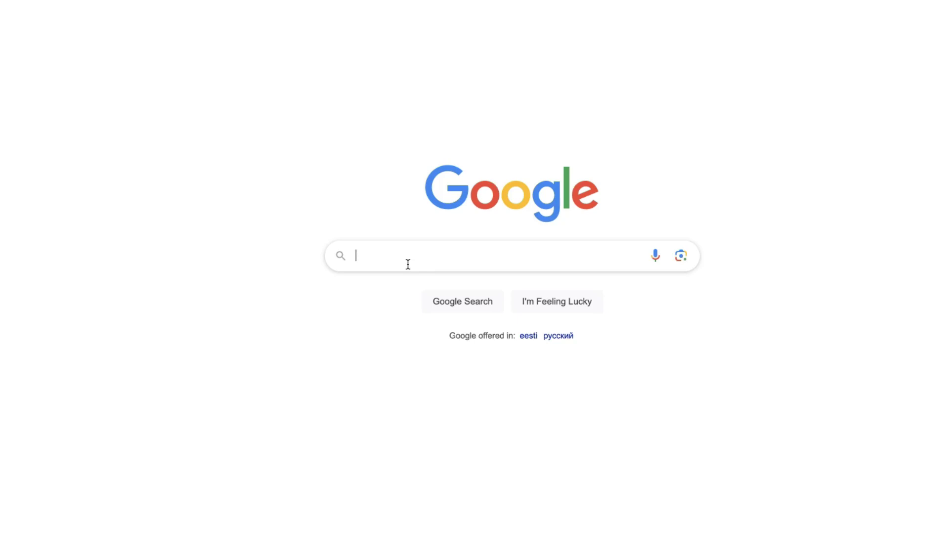
- Search Google for 'woocommerce visual hooks' and browse Business Bloomer's single product page hook guide
text(woocomme)
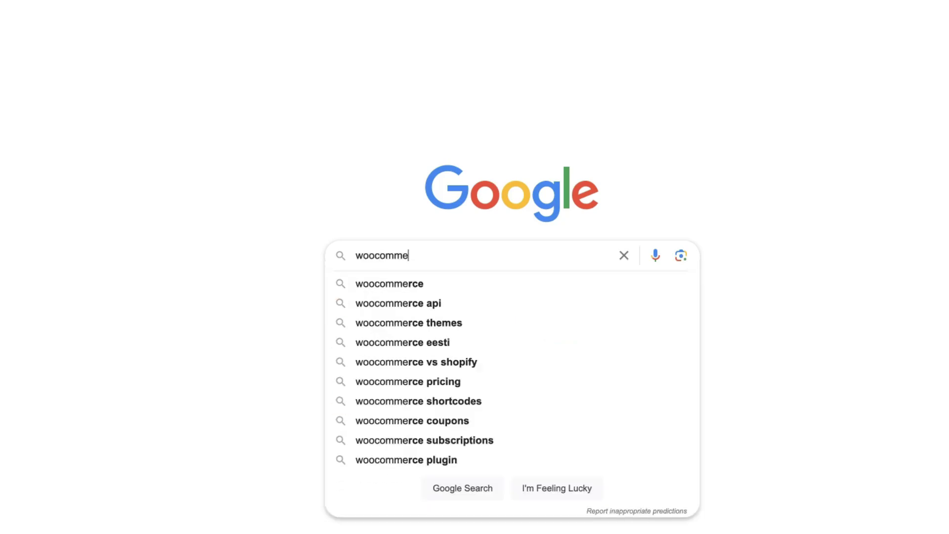
text(rce visual hooks)
key(Return)
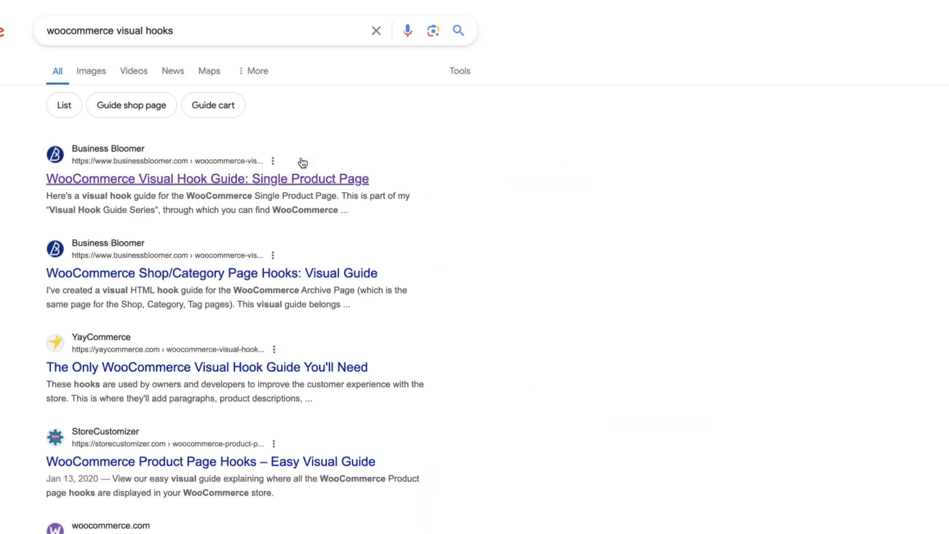
click(112, 183)
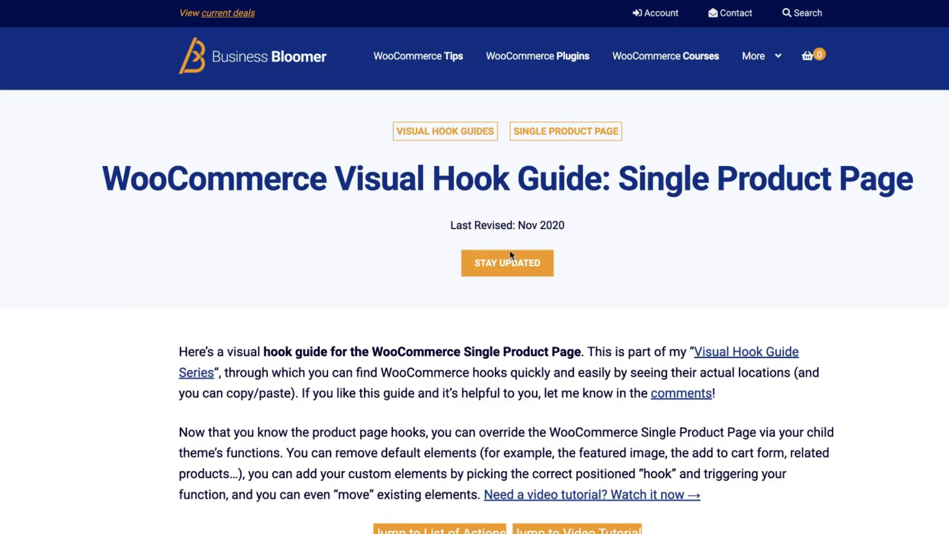
scroll(611, 275, down, 15)
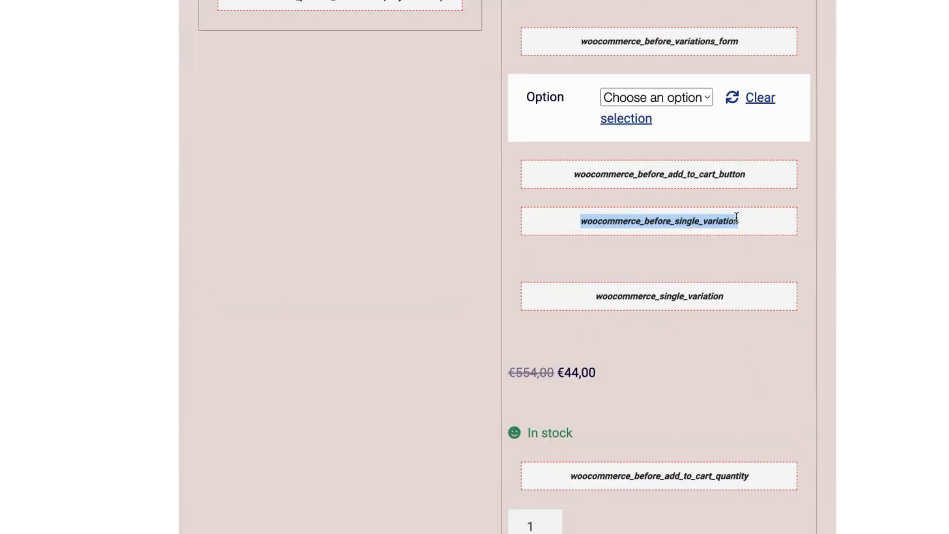
click(752, 257)
drag(738, 220, 596, 221)
click(688, 261)
scroll(694, 252, down, 15)
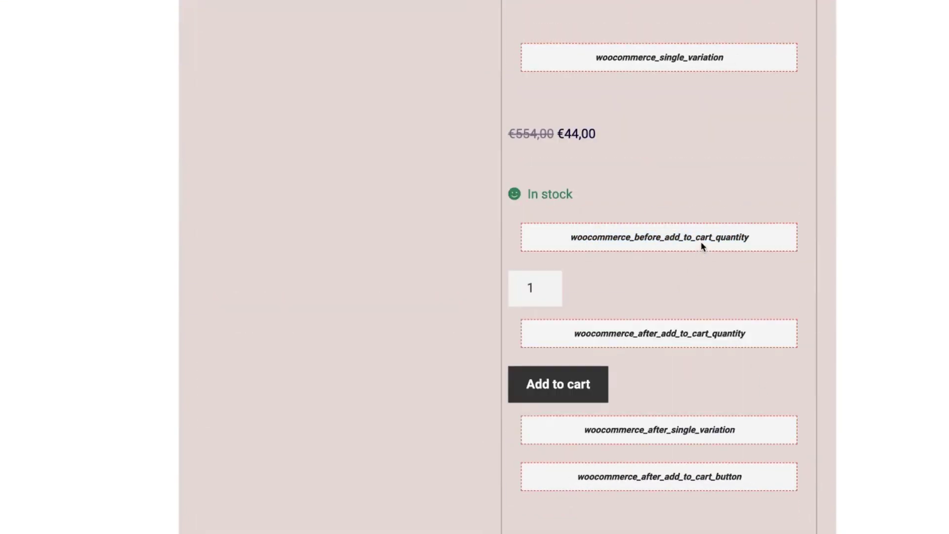
scroll(702, 245, down, 3)
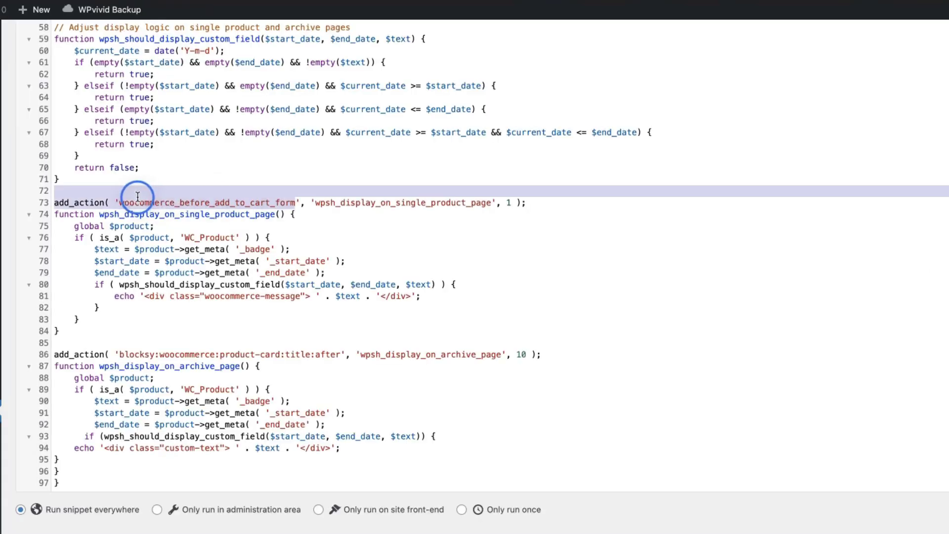
- Paste woocommerce_before_add_to_cart_form over the hook name on snippet line 73
double_click(125, 200)
text(woocommerce_after_single_product)
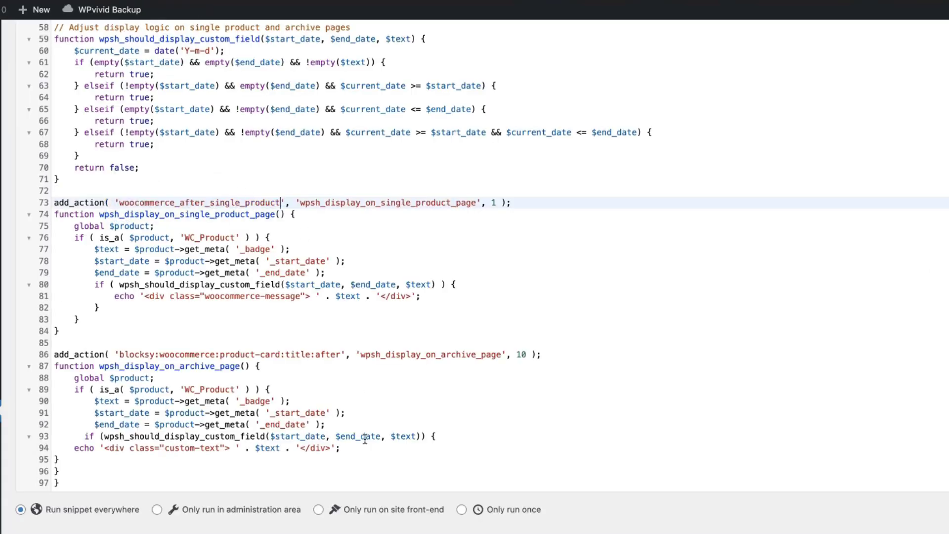
scroll(364, 438, down, 5)
scroll(474, 267, up, 6)
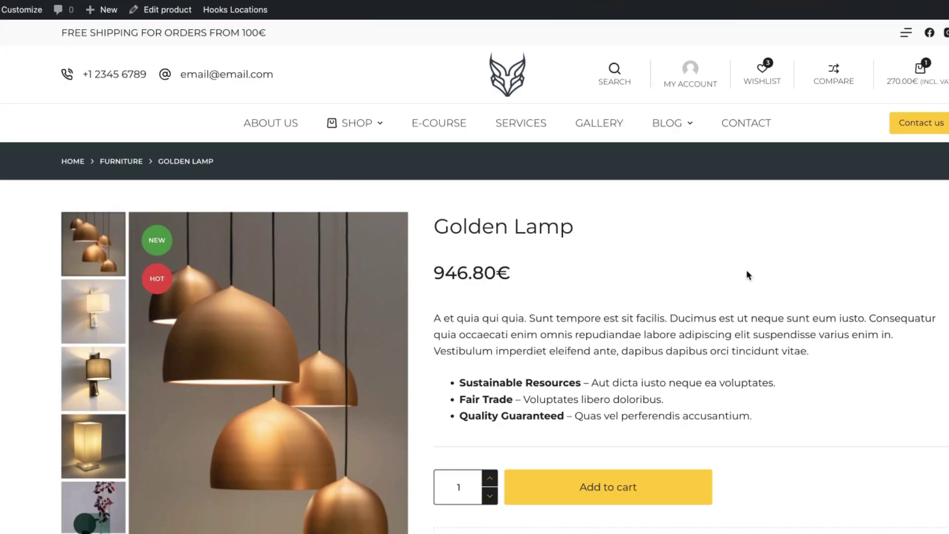
scroll(747, 272, down, 10)
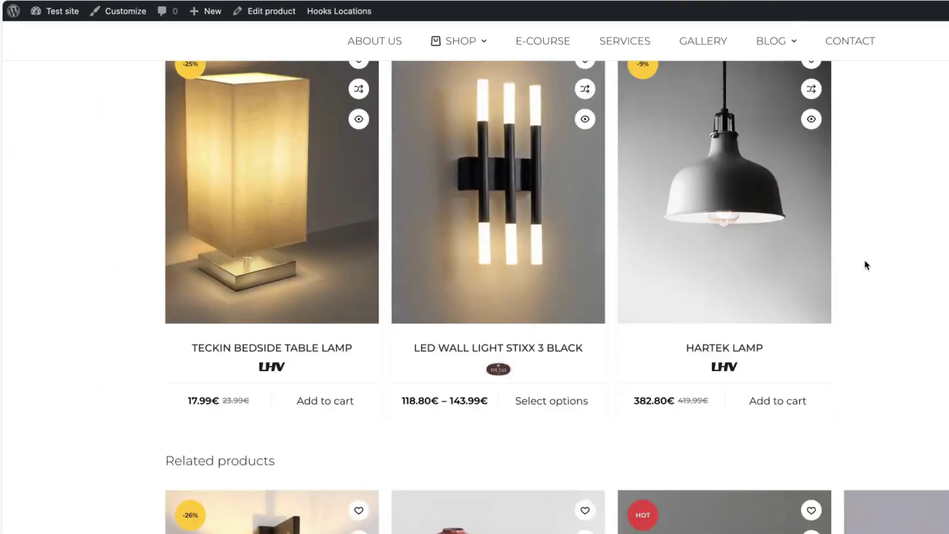
scroll(864, 259, down, 10)
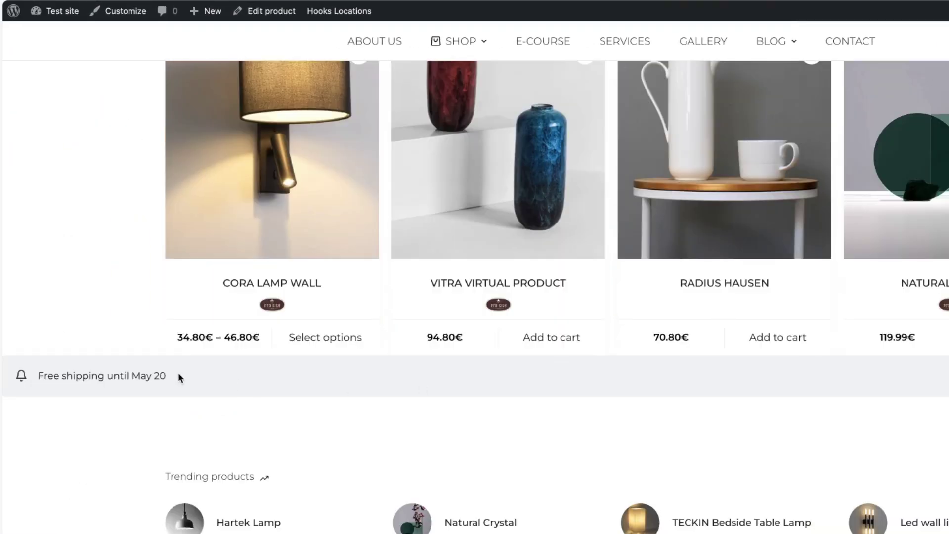
drag(171, 373, 41, 373)
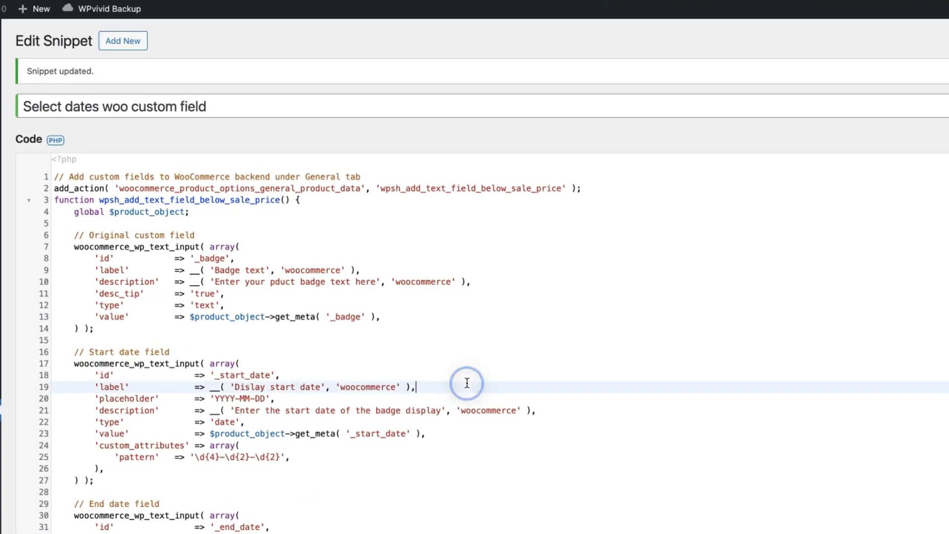
scroll(467, 382, down, 20)
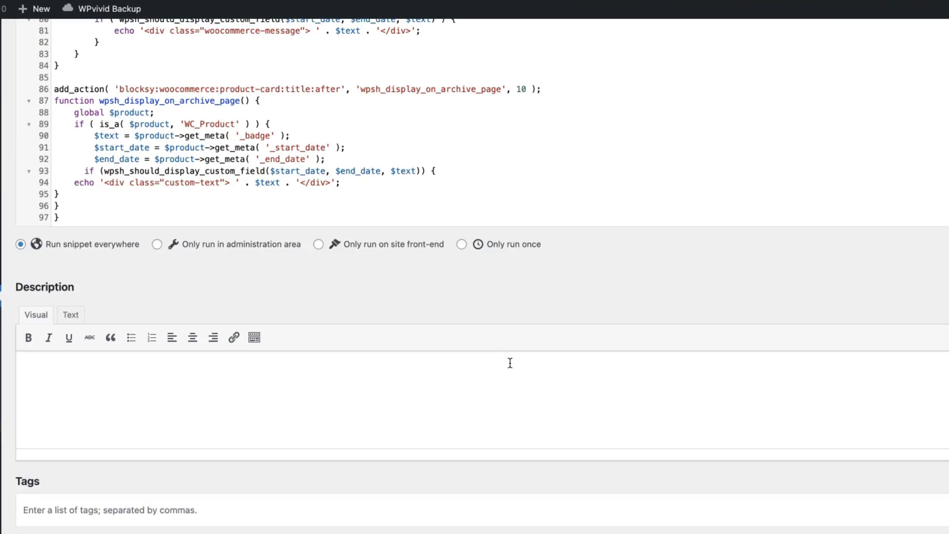
scroll(502, 363, up, 5)
key(ctrl+v)
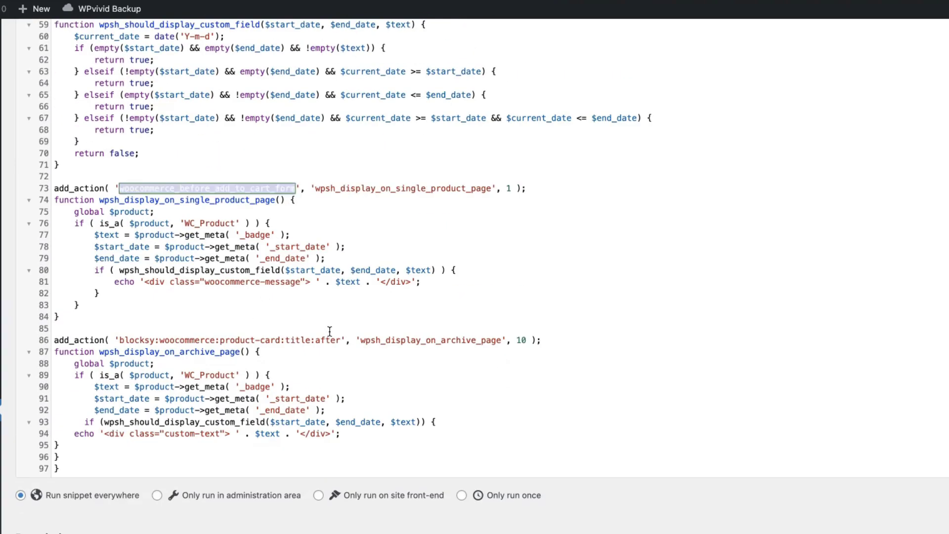
drag(337, 342, 121, 340)
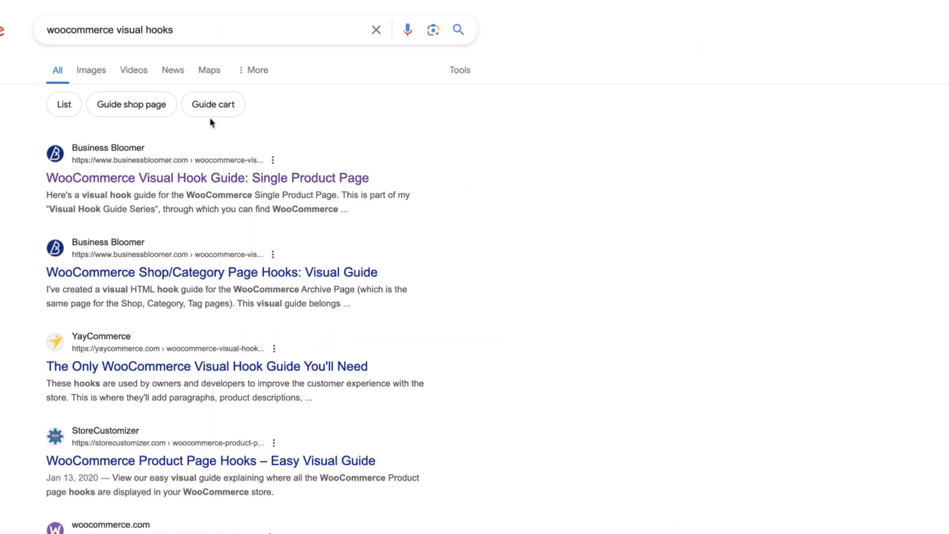
click(153, 273)
scroll(392, 246, down, 20)
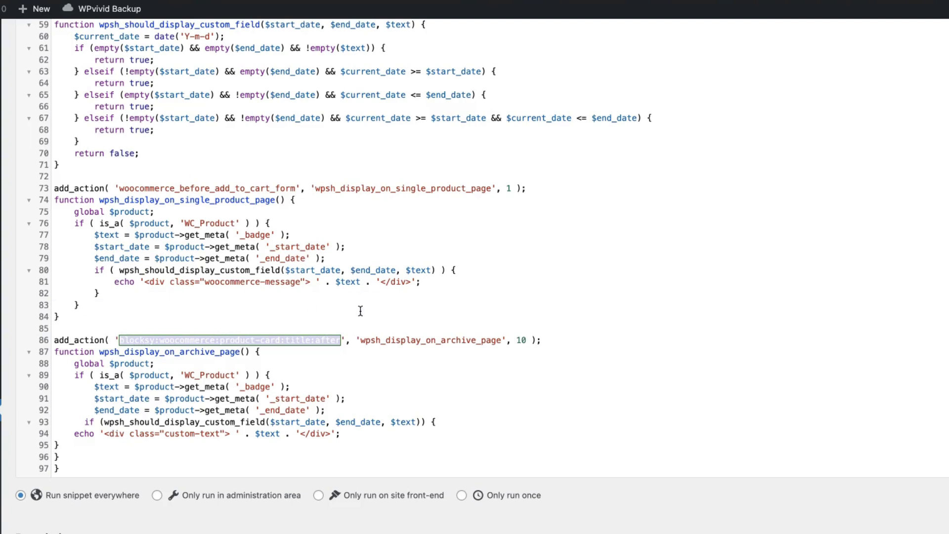
click(359, 307)
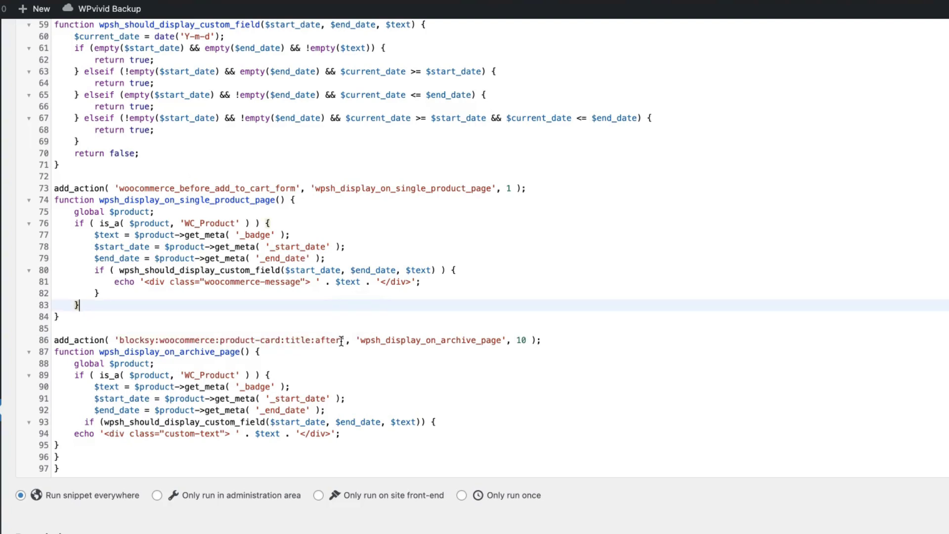
drag(341, 341, 121, 341)
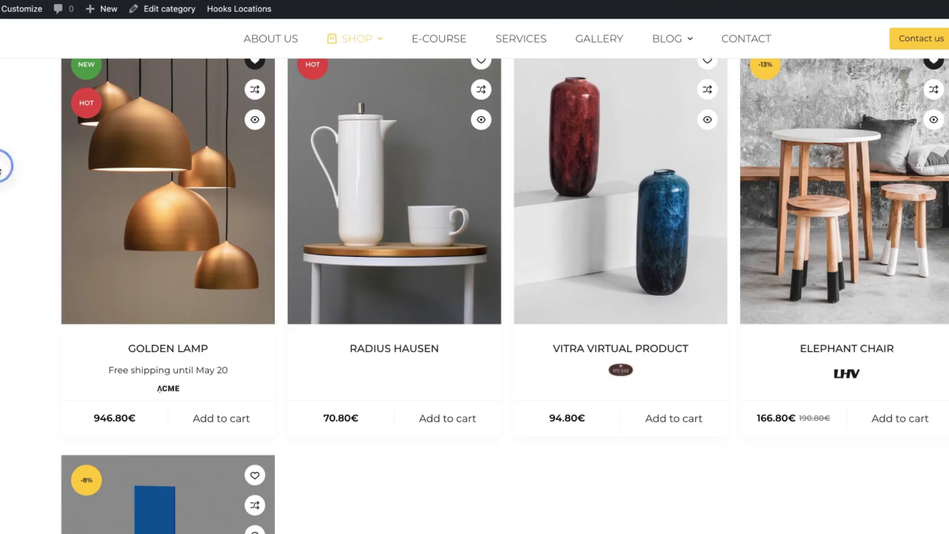
mouse_move(236, 13)
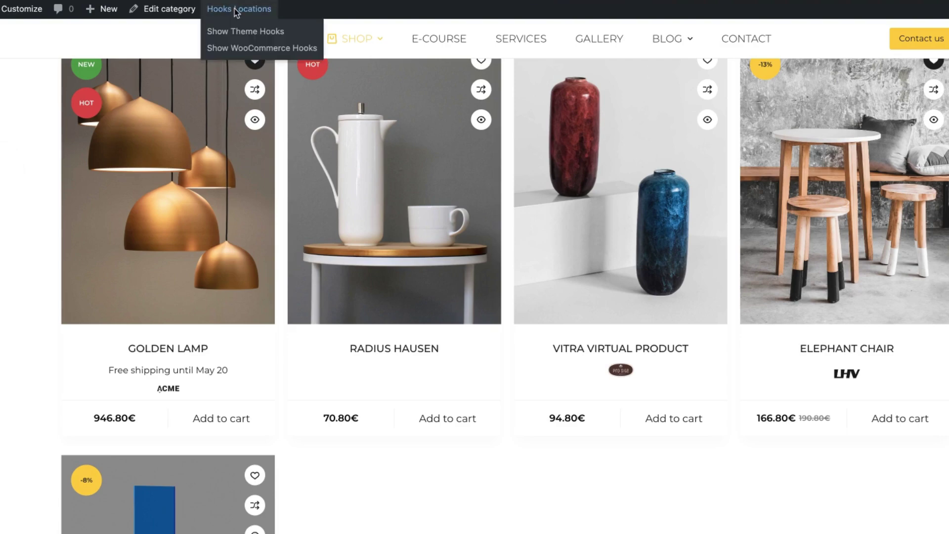
click(228, 48)
scroll(181, 274, down, 10)
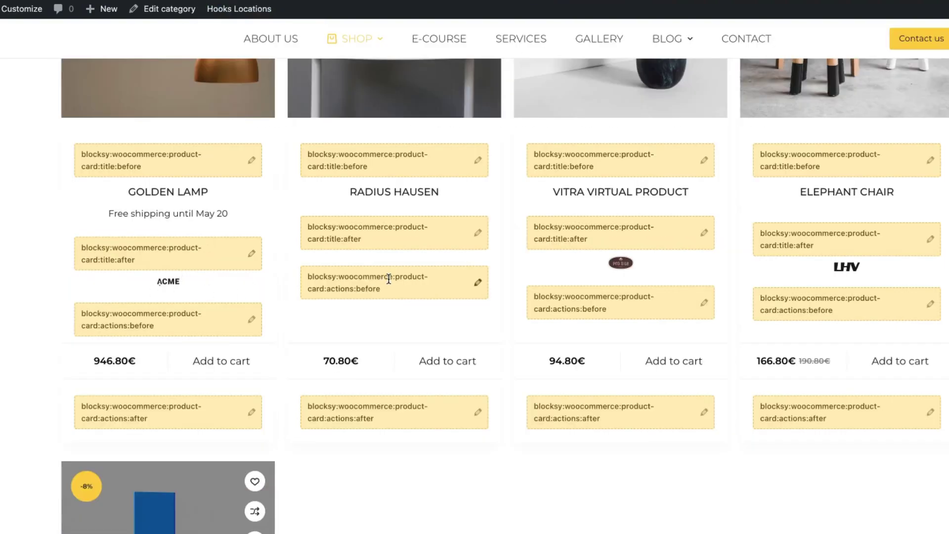
mouse_move(230, 10)
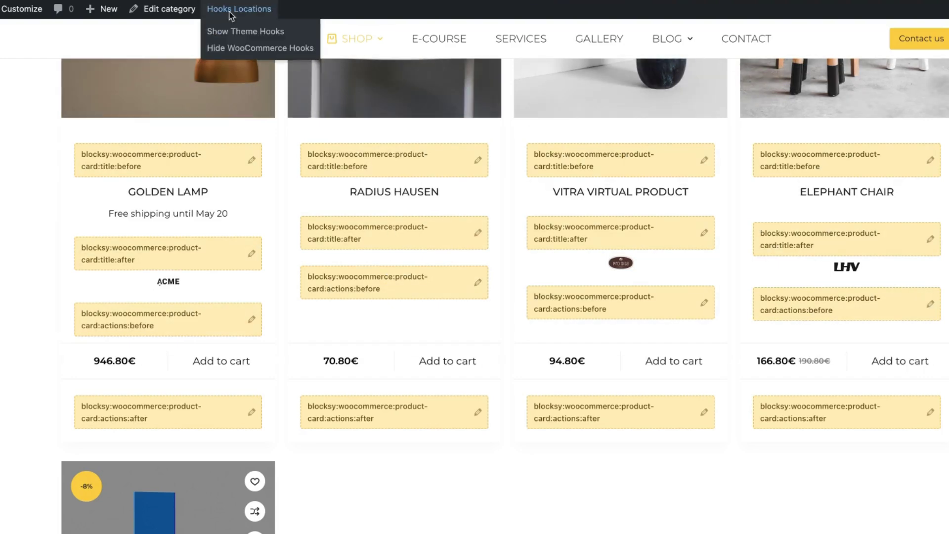
click(230, 48)
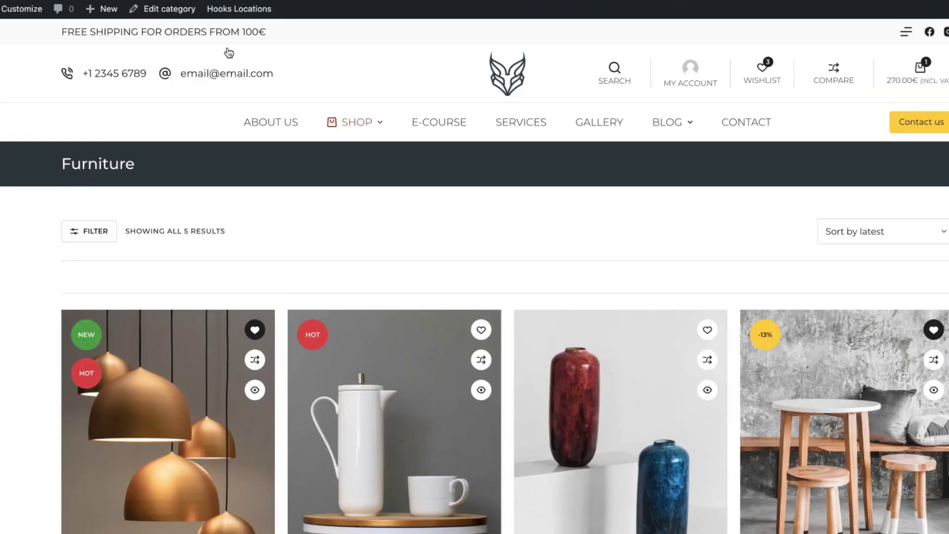
scroll(84, 156, down, 2)
scroll(85, 160, down, 3)
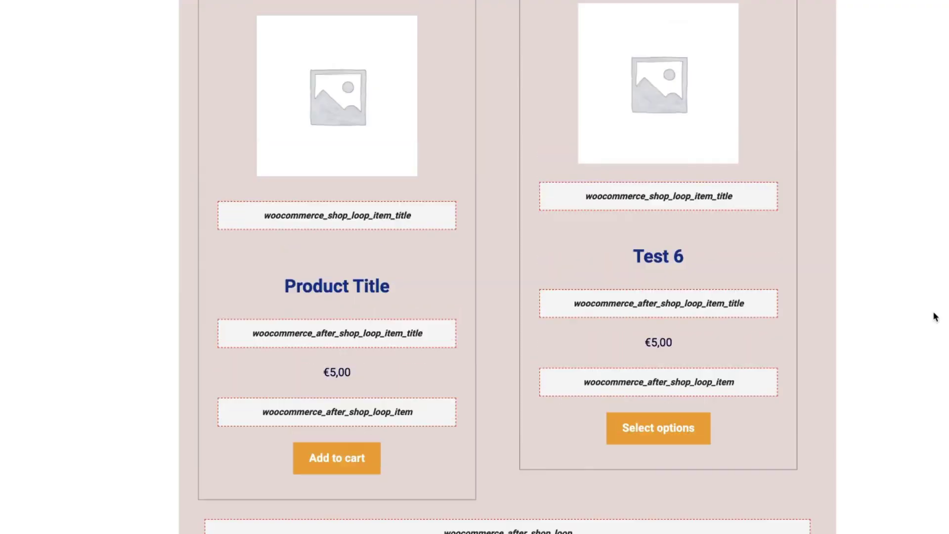
scroll(935, 316, up, 5)
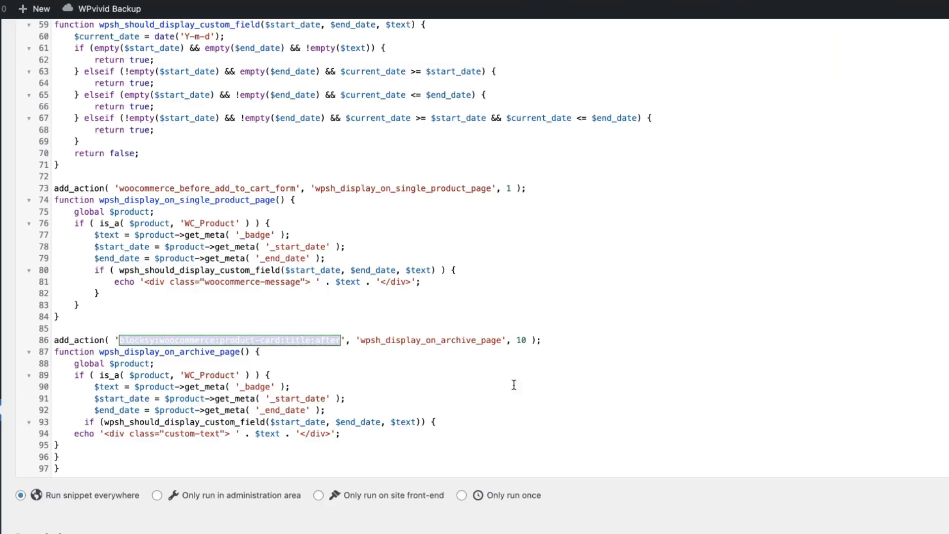
- Save the snippet changes and review Golden Lamp's 'Free shipping until May 20' badge dates
scroll(514, 383, down, 5)
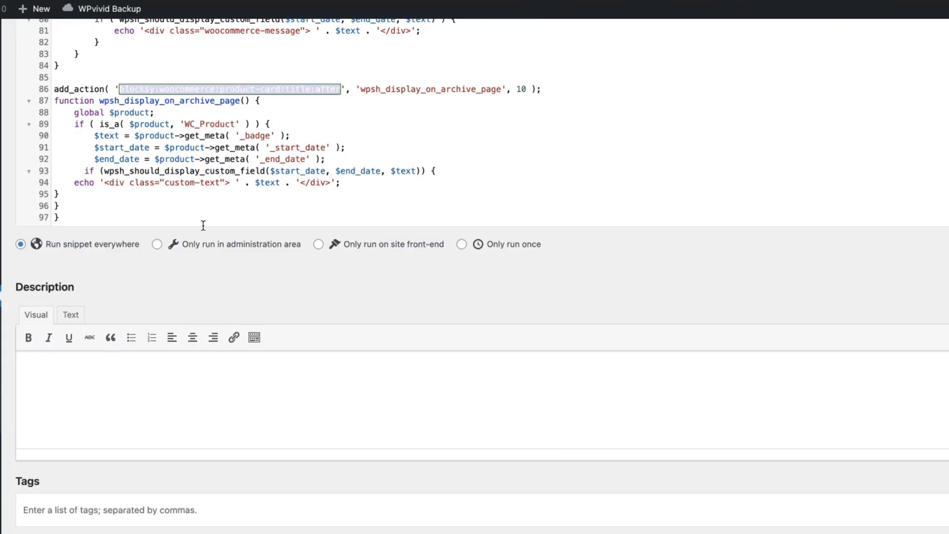
scroll(103, 244, down, 3)
click(63, 485)
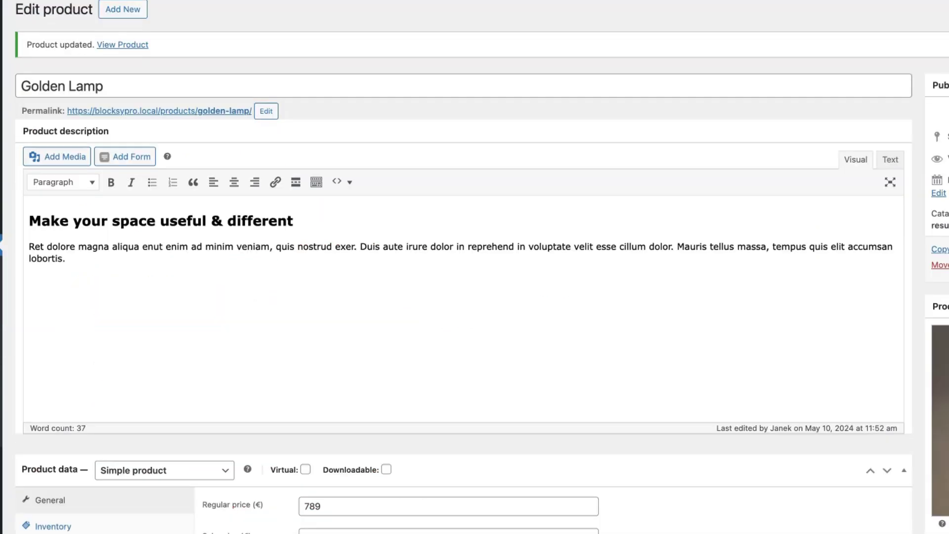
scroll(344, 251, down, 8)
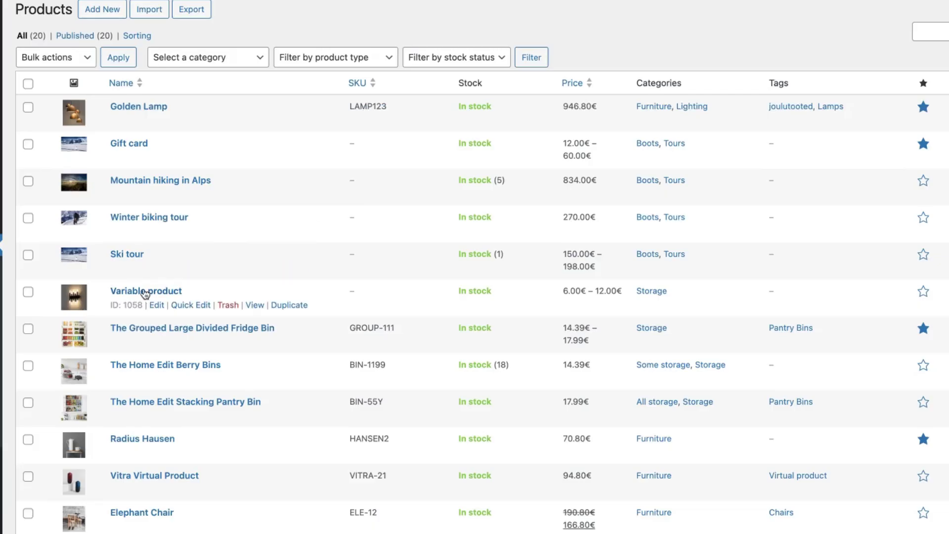
- Open 'Variable product' for editing and locate its empty badge text and date fields
click(144, 292)
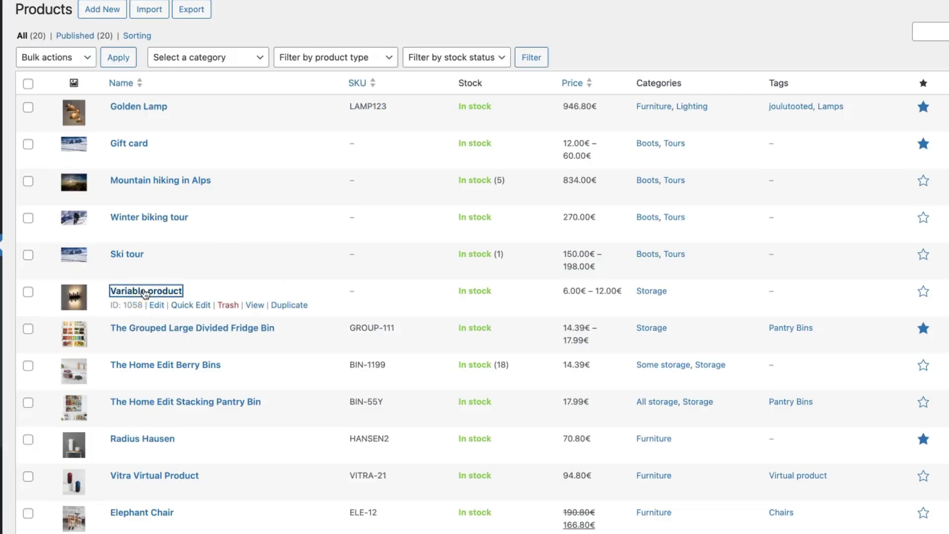
scroll(501, 301, down, 6)
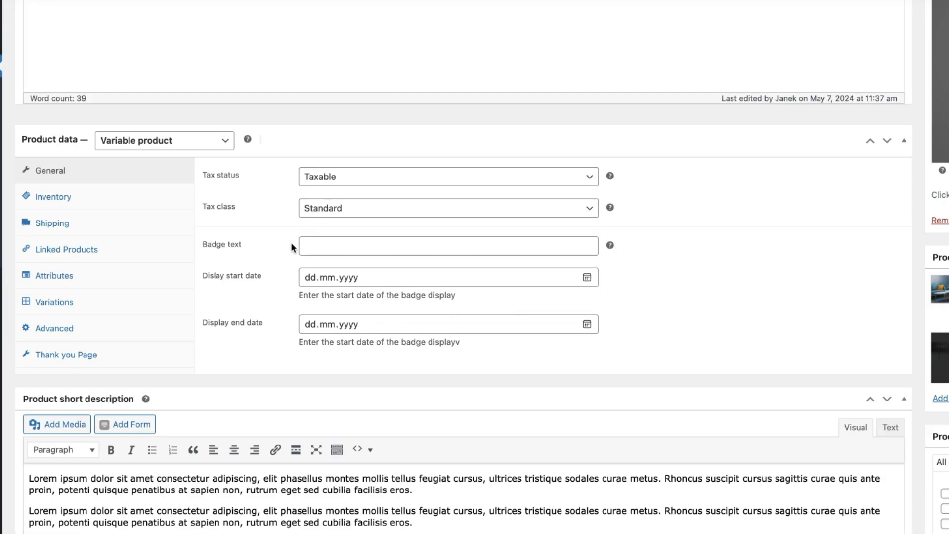
scroll(643, 228, up, 5)
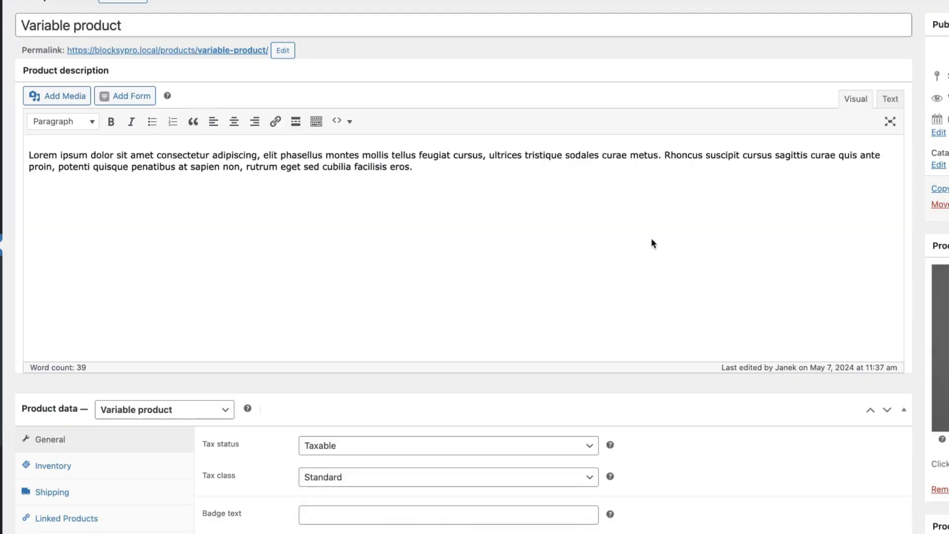
scroll(651, 239, up, 1)
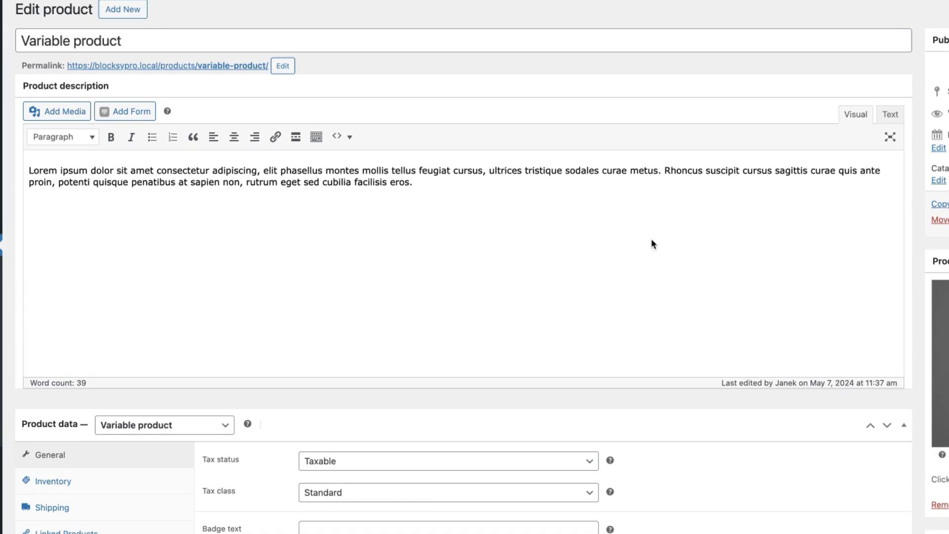